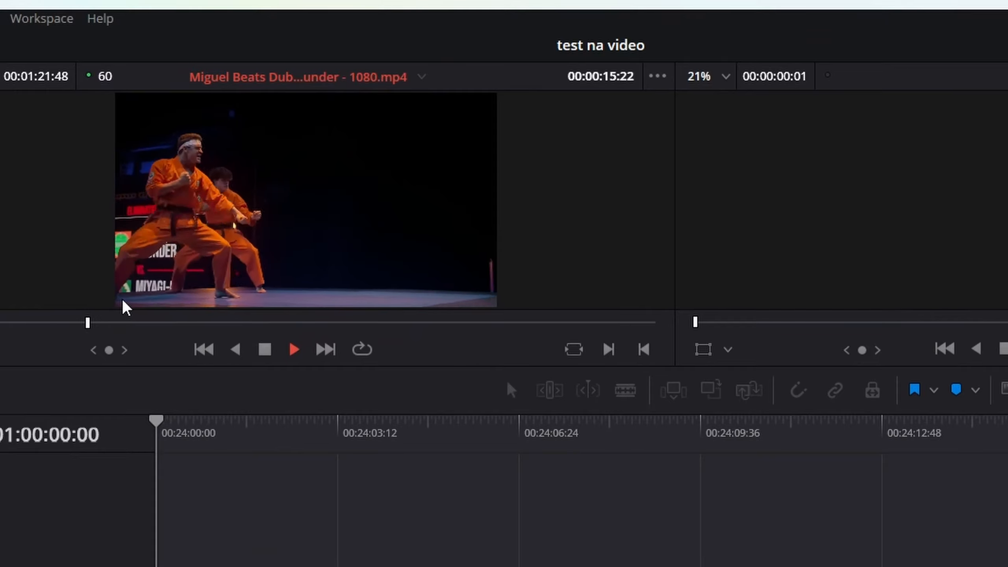
# Play the source clip around the fight's start, return to 00:00:15:33 and mark an in point
pyautogui.press('space')
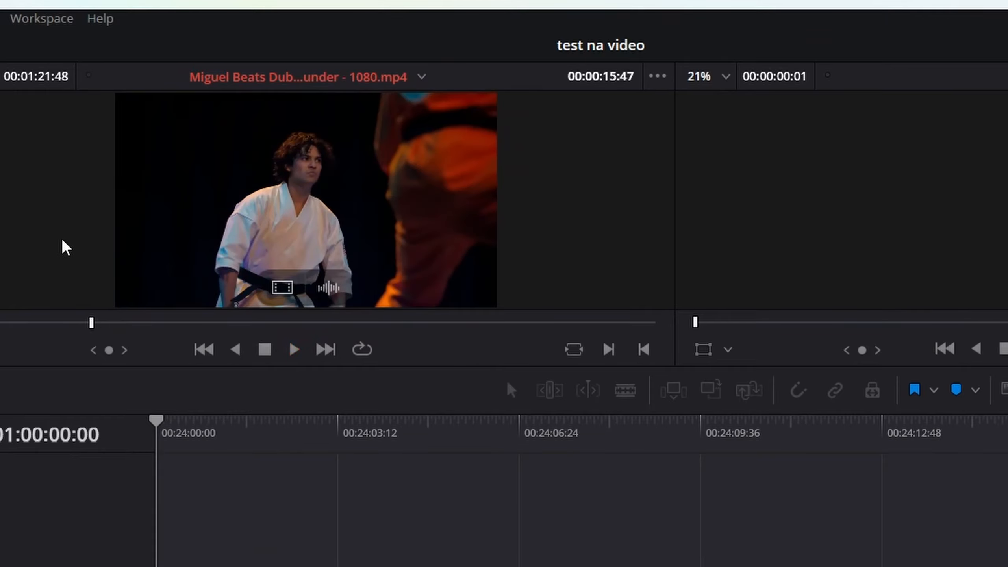
pyautogui.press('space')
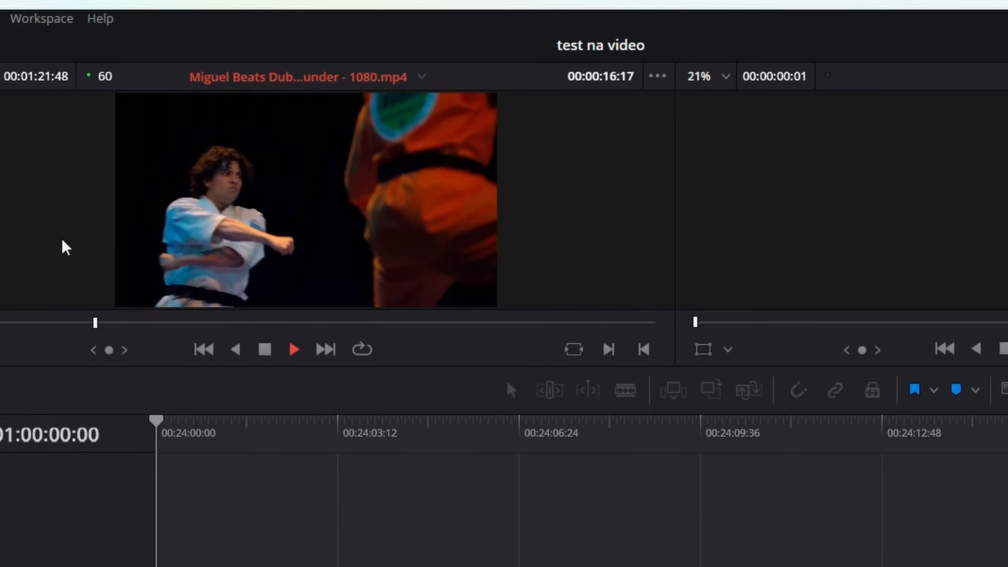
pyautogui.press('space')
pyautogui.press('j')
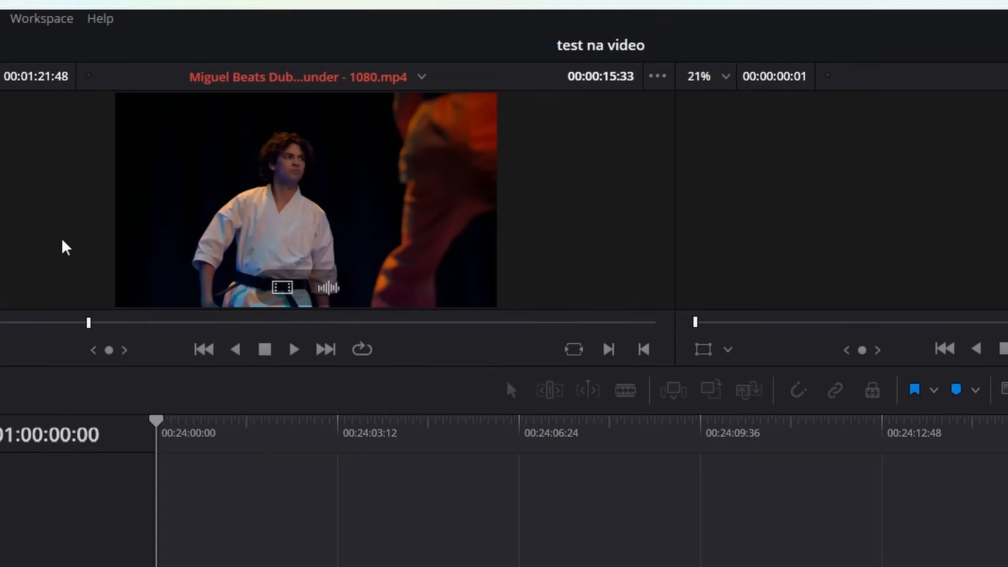
pyautogui.moveTo(282, 287); pyautogui.dragTo(284, 552)
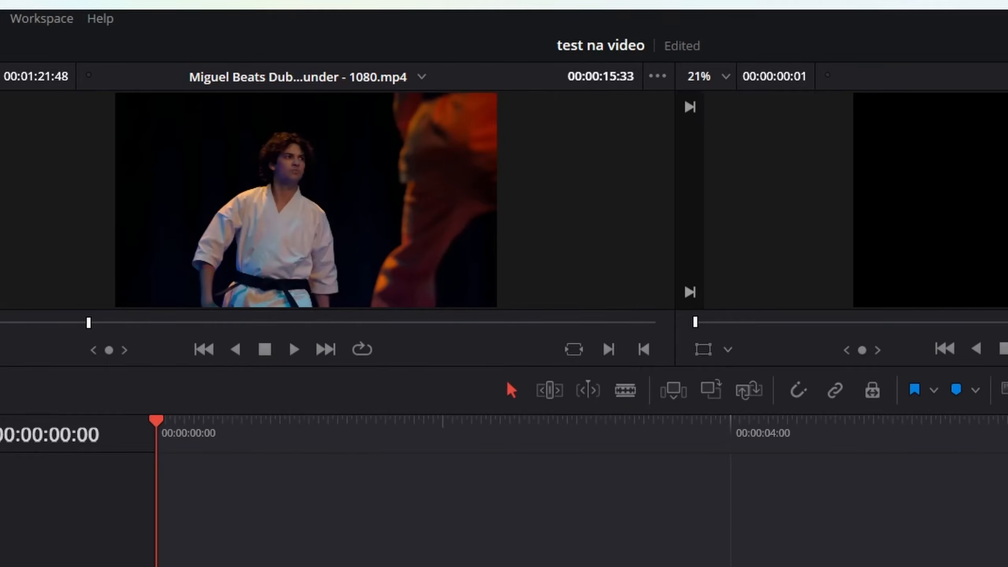
pyautogui.hotkey('ctrl', 'z')
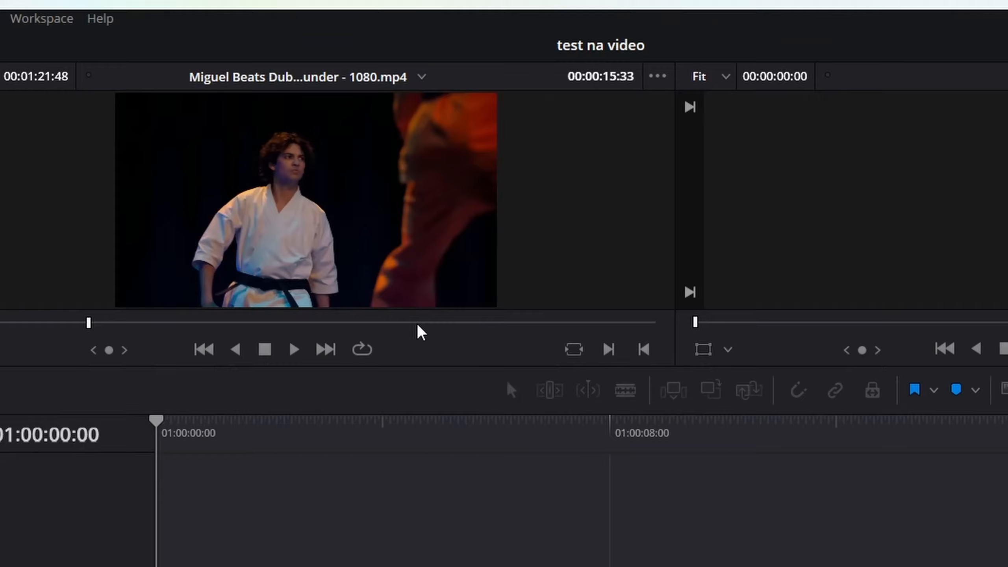
pyautogui.press('i')
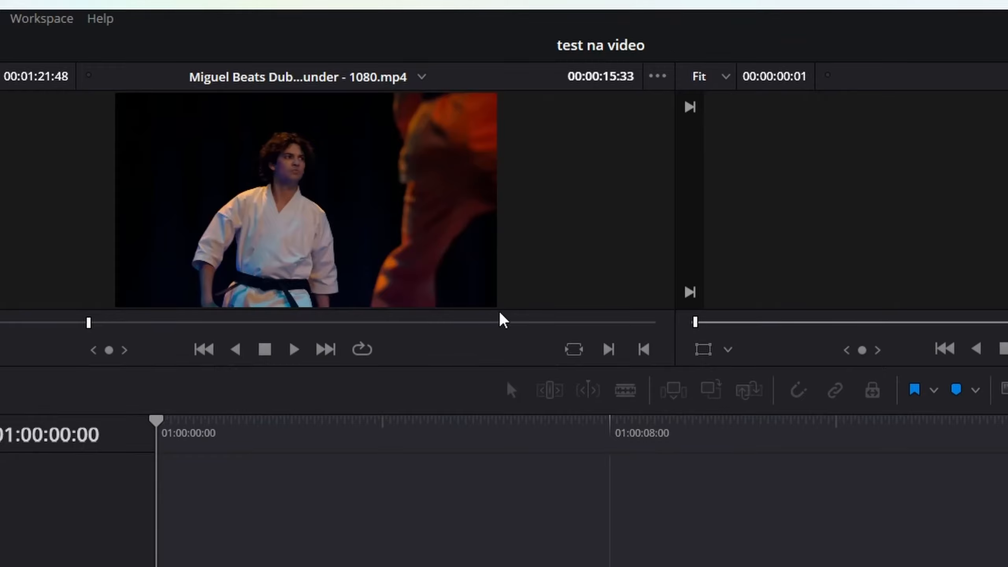
# Find the end of the group hug near the source clip's end and mark the out point at 00:01:13:58
pyautogui.click(476, 322)
pyautogui.press('space')
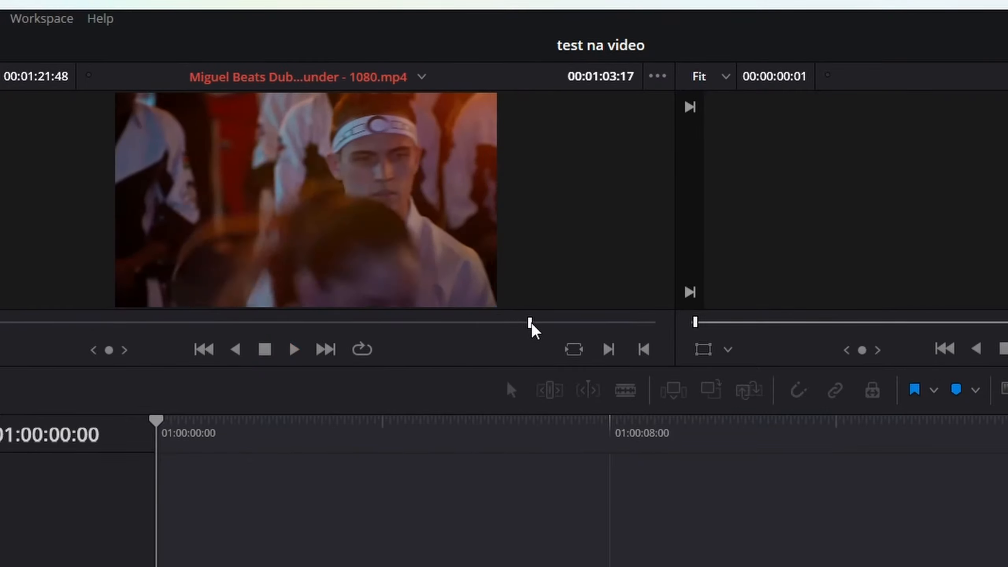
pyautogui.moveTo(528, 324); pyautogui.dragTo(589, 330)
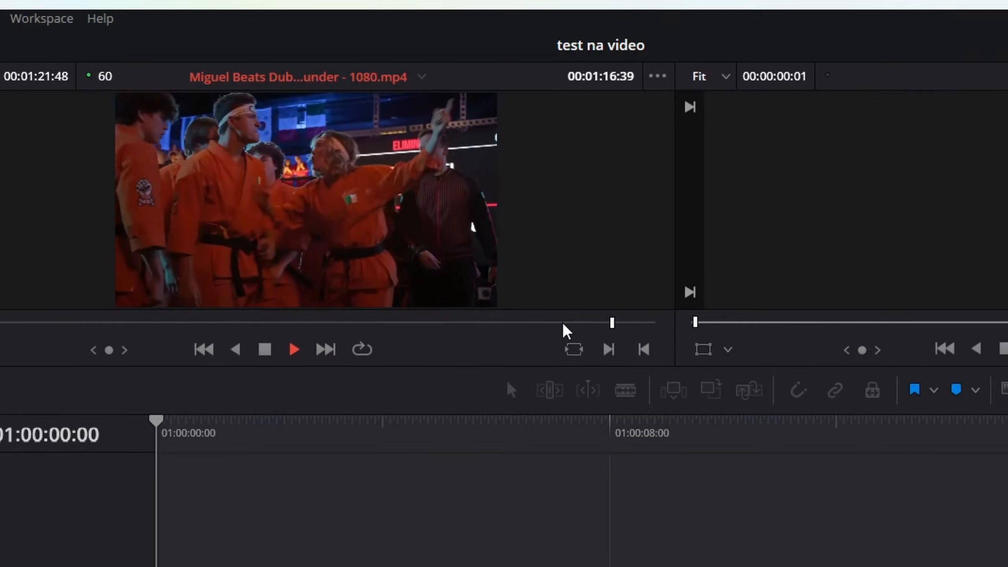
pyautogui.click(563, 323)
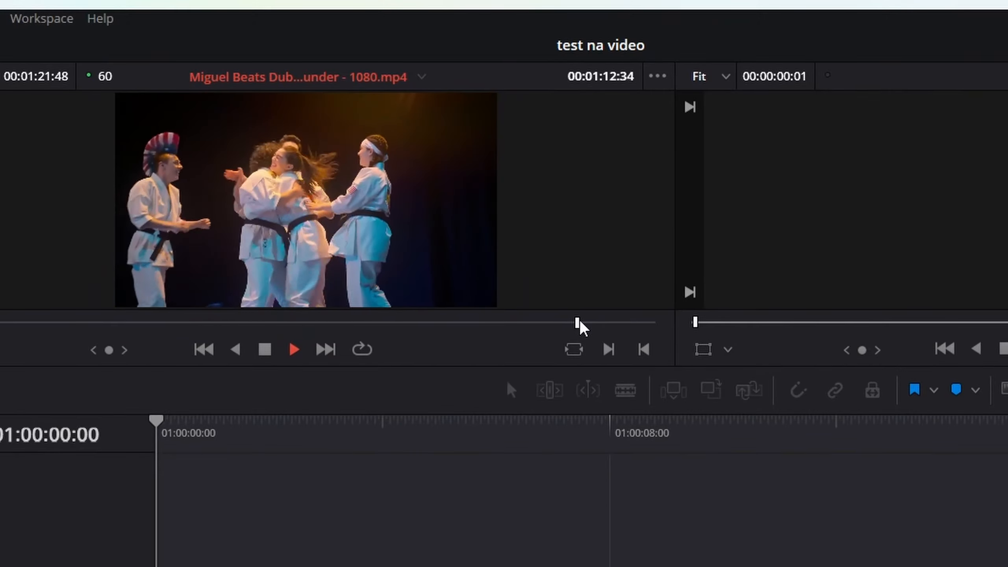
pyautogui.press('space')
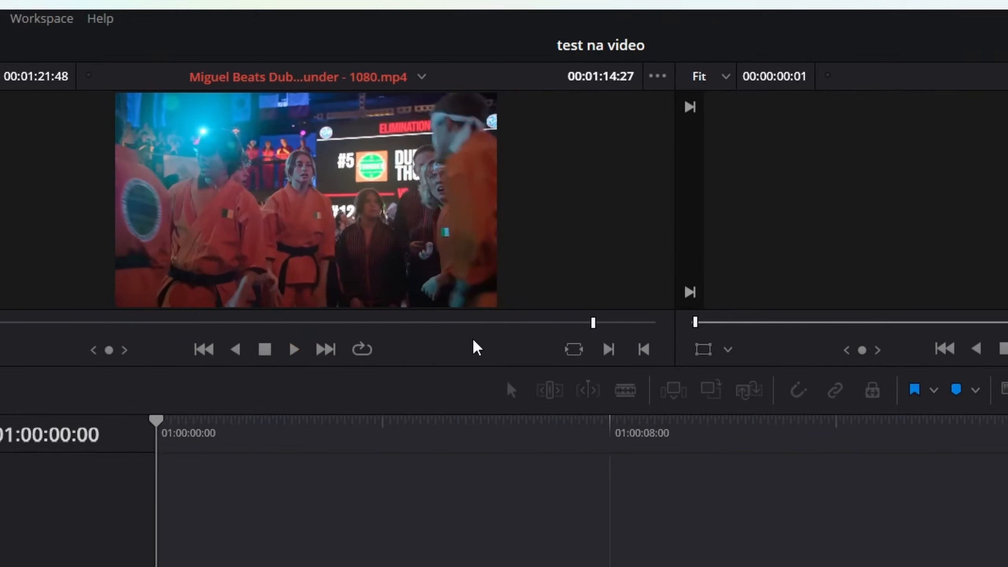
pyautogui.press('Left')
pyautogui.press('Left')
pyautogui.press('Left')
pyautogui.press('Left')
pyautogui.press('Left')
pyautogui.press('Left')
pyautogui.press('Left')
pyautogui.press('Left')
pyautogui.press('Left')
pyautogui.press('Left')
pyautogui.press('Left')
pyautogui.press('Left')
pyautogui.press('Left')
pyautogui.press('Left')
pyautogui.press('Left')
pyautogui.press('Left')
pyautogui.press('Left')
pyautogui.press('Left')
pyautogui.press('Left')
pyautogui.press('Left')
pyautogui.press('Right')
pyautogui.press('Right')
pyautogui.press('Right')
pyautogui.press('Right')
pyautogui.press('Right')
pyautogui.press('Right')
pyautogui.press('Right')
pyautogui.press('Right')
pyautogui.press('Right')
pyautogui.press('Right')
pyautogui.press('Right')
pyautogui.press('Right')
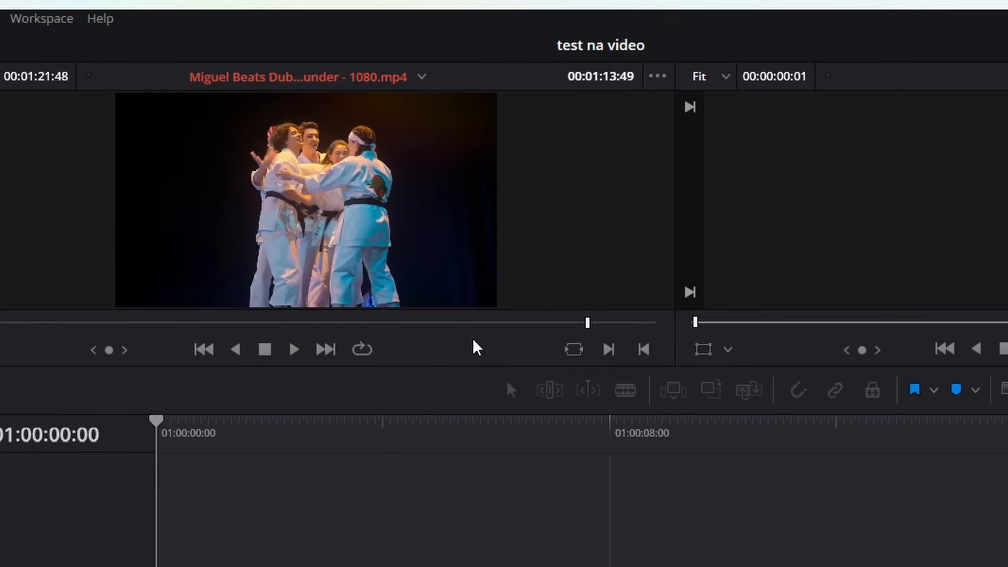
pyautogui.press('Left')
pyautogui.press('Left')
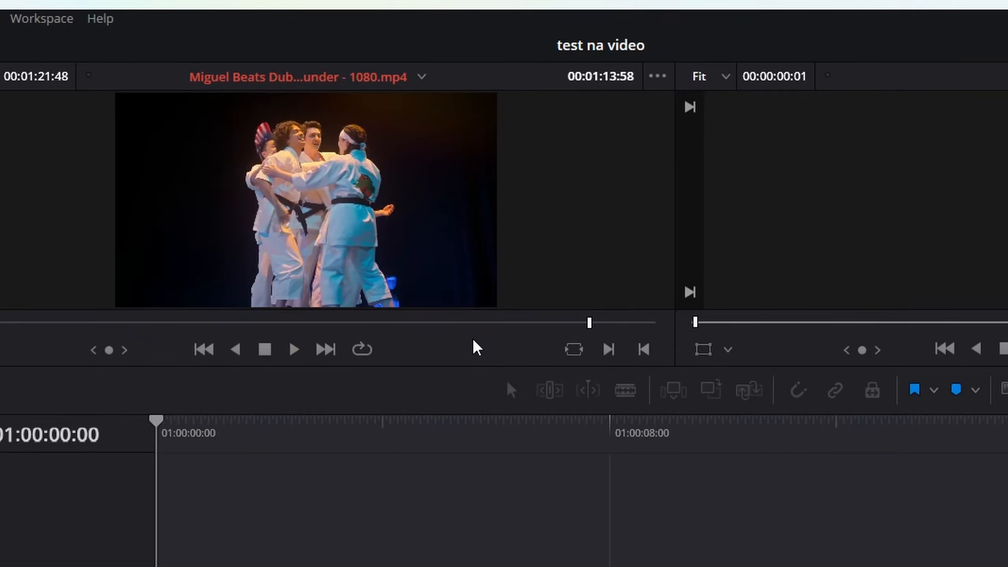
pyautogui.press('o')
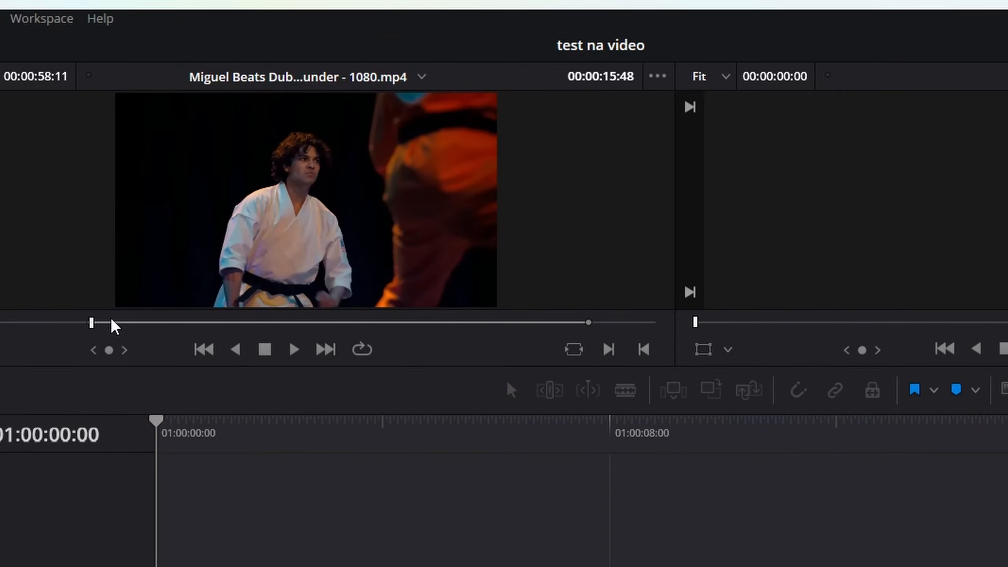
# Add the marked section of the source clip to the timeline start with its audio, and fit its full length in the timeline
pyautogui.moveTo(92, 322); pyautogui.dragTo(102, 331)
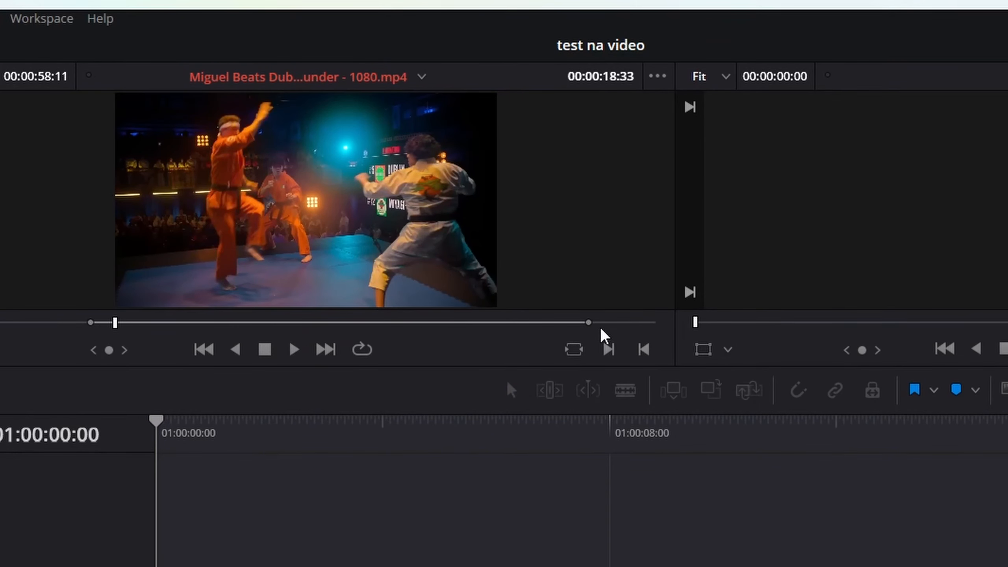
pyautogui.moveTo(257, 311); pyautogui.dragTo(317, 331)
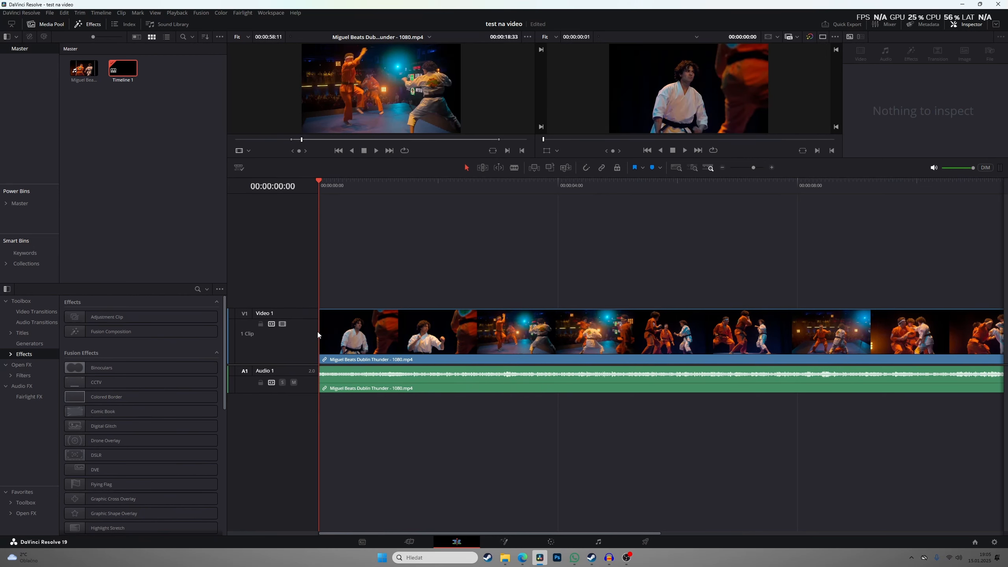
pyautogui.press('space')
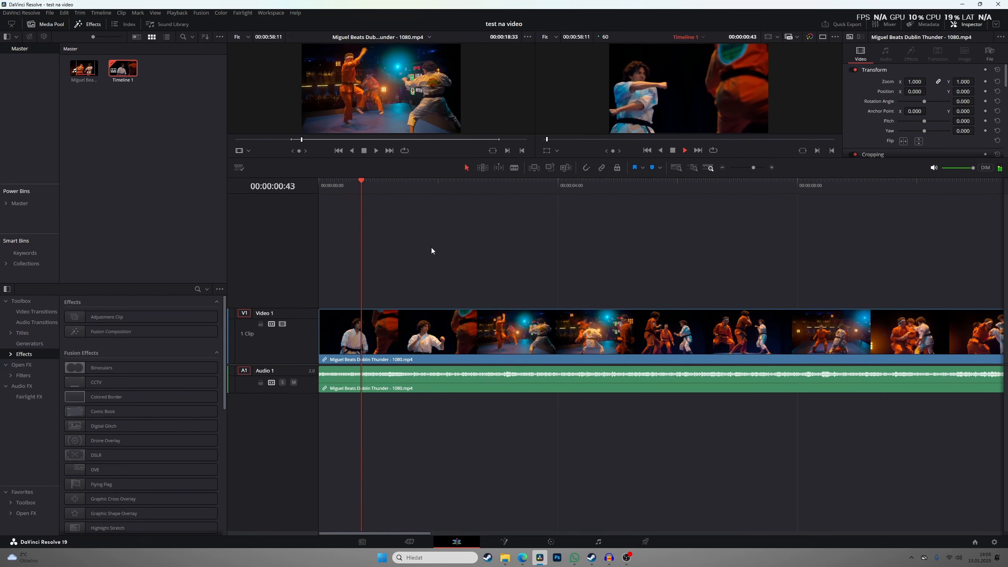
pyautogui.moveTo(473, 344); pyautogui.dragTo(962, 345)
pyautogui.hotkey('shift', 'z')
pyautogui.moveTo(566, 353); pyautogui.dragTo(932, 353)
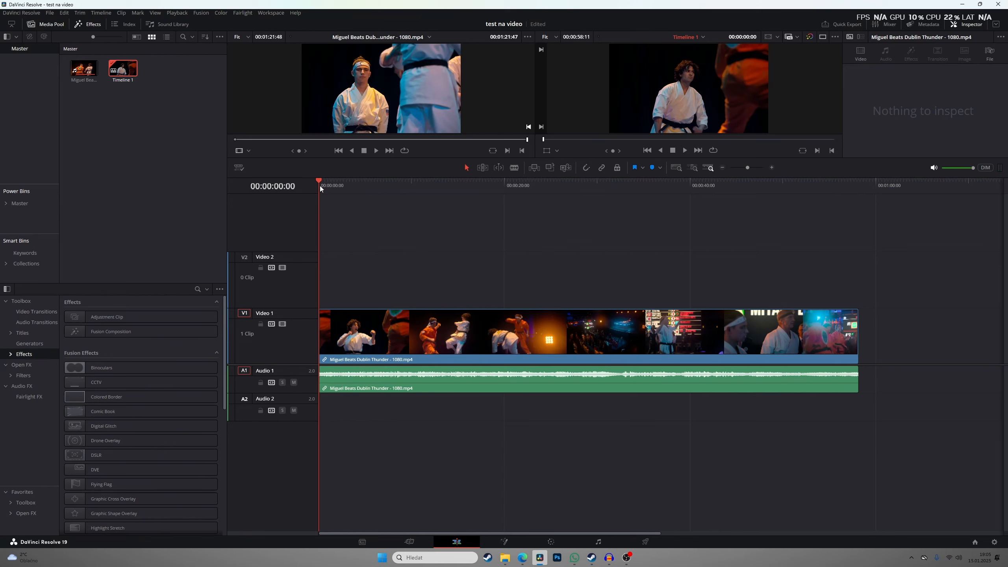
# Split the video and its linked audio on the timeline at 00:00:07:10
pyautogui.moveTo(320, 186); pyautogui.dragTo(337, 192)
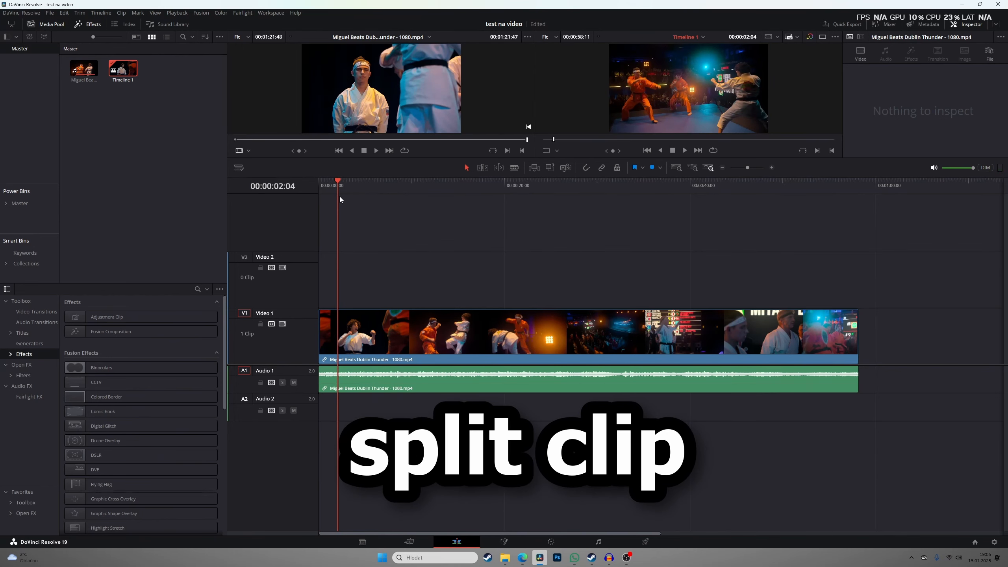
pyautogui.moveTo(336, 184); pyautogui.dragTo(385, 198)
pyautogui.moveTo(442, 234); pyautogui.dragTo(480, 382)
pyautogui.hotkey('ctrl', 'b')
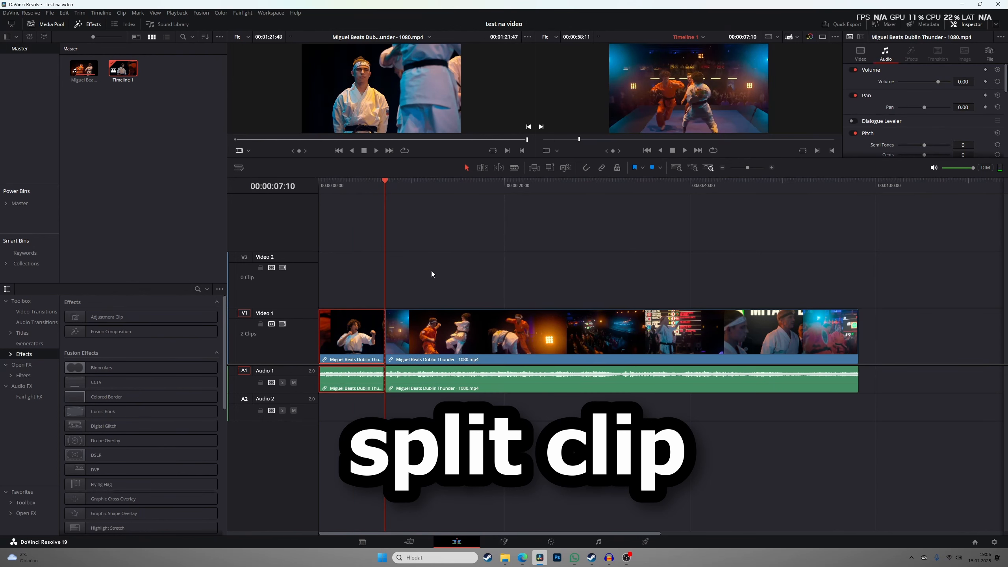
# Play on from just after the first cut and split the clip repeatedly into tiny pieces up to about 00:00:10
pyautogui.moveTo(385, 192); pyautogui.dragTo(397, 197)
pyautogui.press('space')
pyautogui.hotkey('ctrl', 'b')
pyautogui.hotkey('ctrl', 'b')
pyautogui.hotkey('ctrl', 'b')
pyautogui.hotkey('ctrl', 'b')
pyautogui.hotkey('ctrl', 'b')
pyautogui.hotkey('ctrl', 'b')
pyautogui.hotkey('ctrl', 'b')
pyautogui.hotkey('ctrl', 'b')
pyautogui.hotkey('ctrl', 'b')
pyautogui.hotkey('ctrl', 'b')
pyautogui.hotkey('ctrl', 'b')
pyautogui.hotkey('ctrl', 'b')
pyautogui.hotkey('ctrl', 'b')
pyautogui.hotkey('ctrl', 'b')
pyautogui.hotkey('ctrl', 'b')
pyautogui.hotkey('ctrl', 'b')
pyautogui.hotkey('ctrl', 'b')
pyautogui.hotkey('ctrl', 'b')
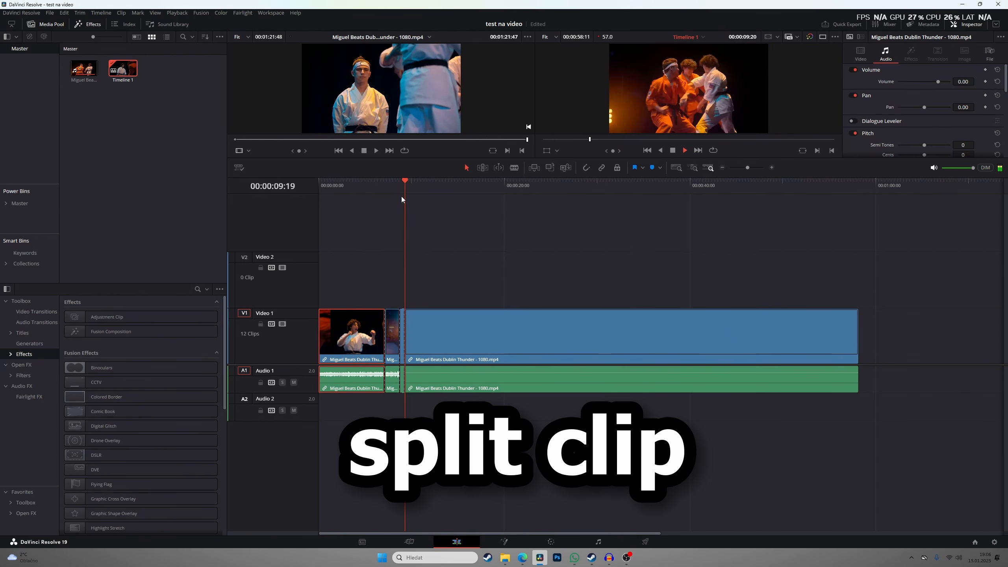
pyautogui.click(471, 199)
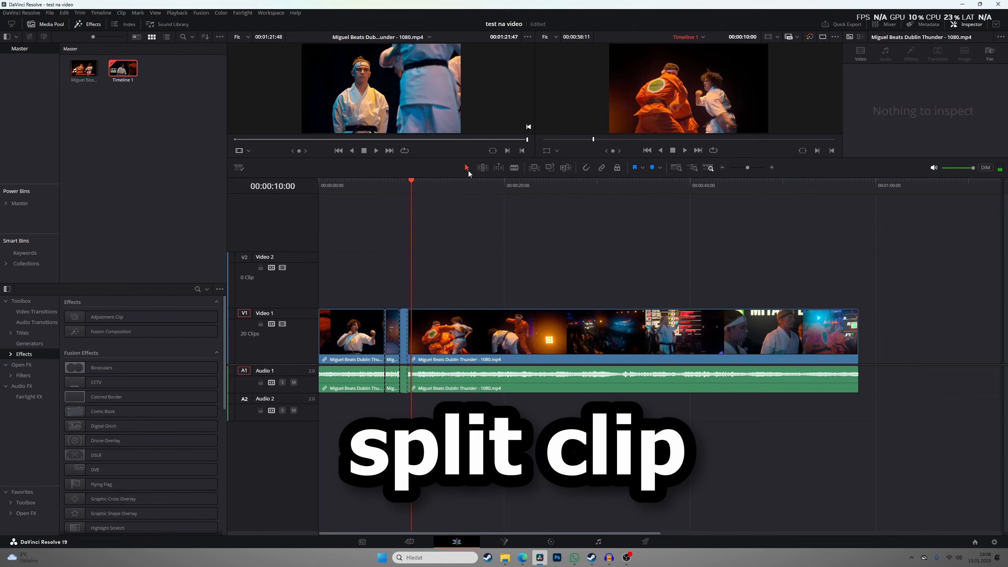
# Split the remaining long clip at about 16 seconds and at 00:00:26:30, and return to the timeline start
pyautogui.click(466, 184)
pyautogui.moveTo(511, 246); pyautogui.dragTo(594, 440)
pyautogui.hotkey('ctrl', 'b')
pyautogui.moveTo(469, 191); pyautogui.dragTo(564, 202)
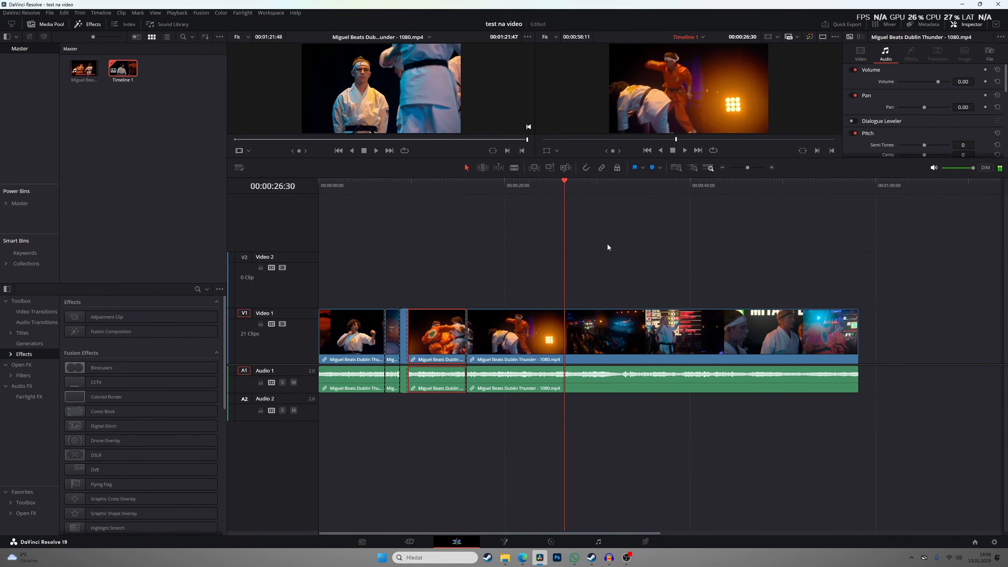
pyautogui.moveTo(608, 247); pyautogui.dragTo(653, 358)
pyautogui.hotkey('ctrl', 'b')
pyautogui.moveTo(576, 192); pyautogui.dragTo(294, 224)
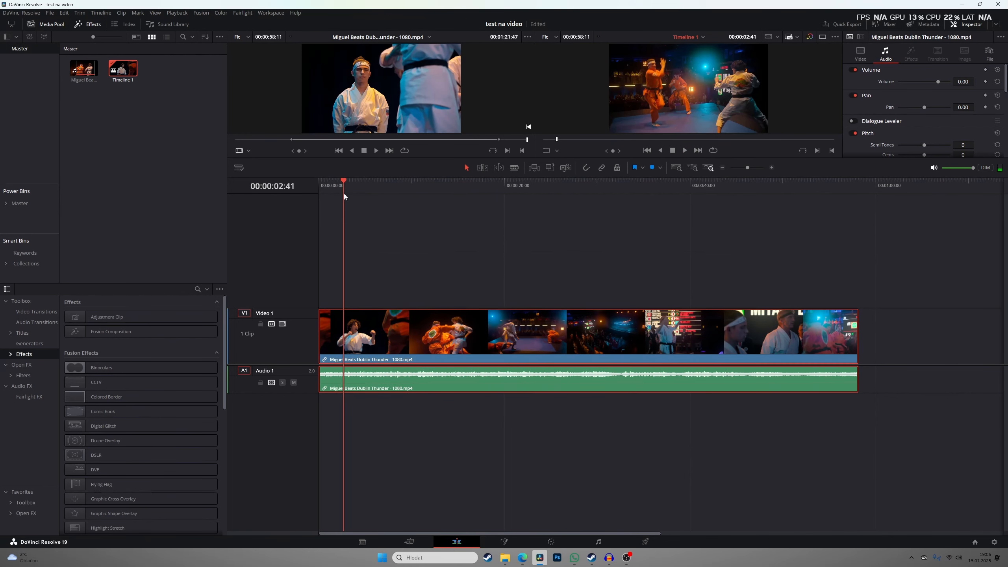
# Move the playhead forward and back through the opening seconds in one-second jumps, and briefly play from the timeline start
pyautogui.click(344, 193)
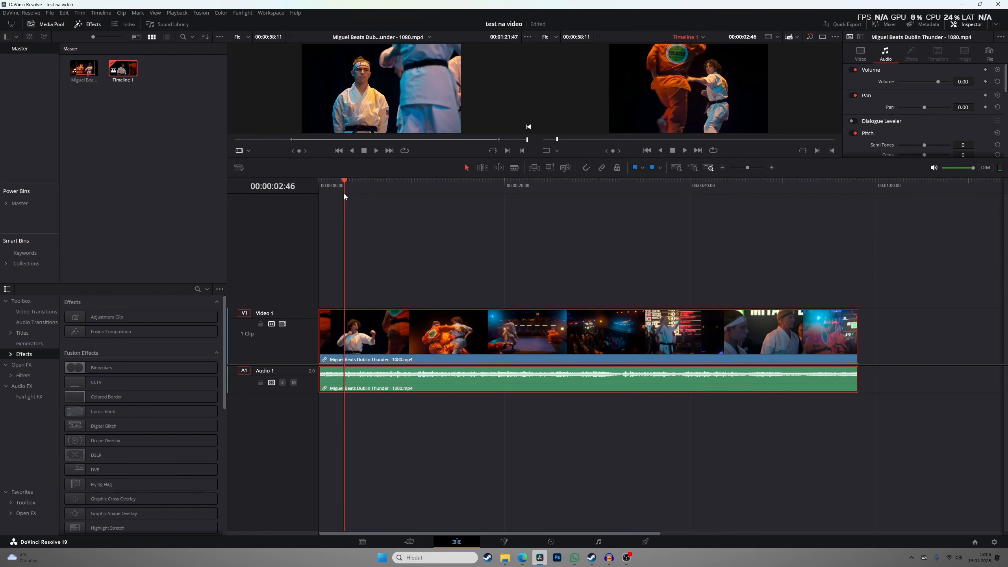
pyautogui.hotkey('shift', 'Right')
pyautogui.hotkey('shift', 'Right')
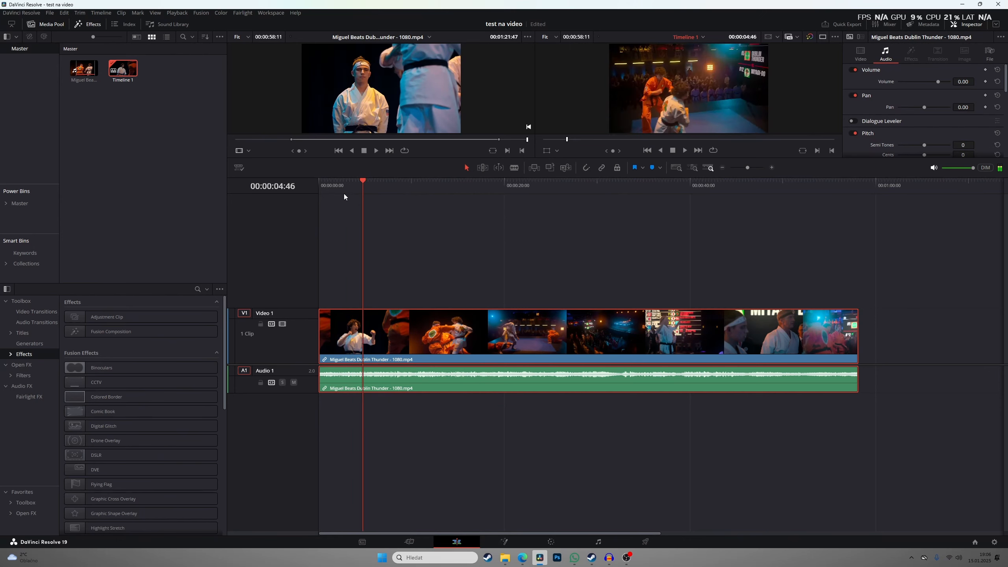
pyautogui.hotkey('shift', 'Right')
pyautogui.hotkey('shift', 'Left')
pyautogui.hotkey('shift', 'Left')
pyautogui.hotkey('shift', 'Left')
pyautogui.hotkey('shift', 'Left')
pyautogui.hotkey('shift', 'Left')
pyautogui.hotkey('shift', 'Left')
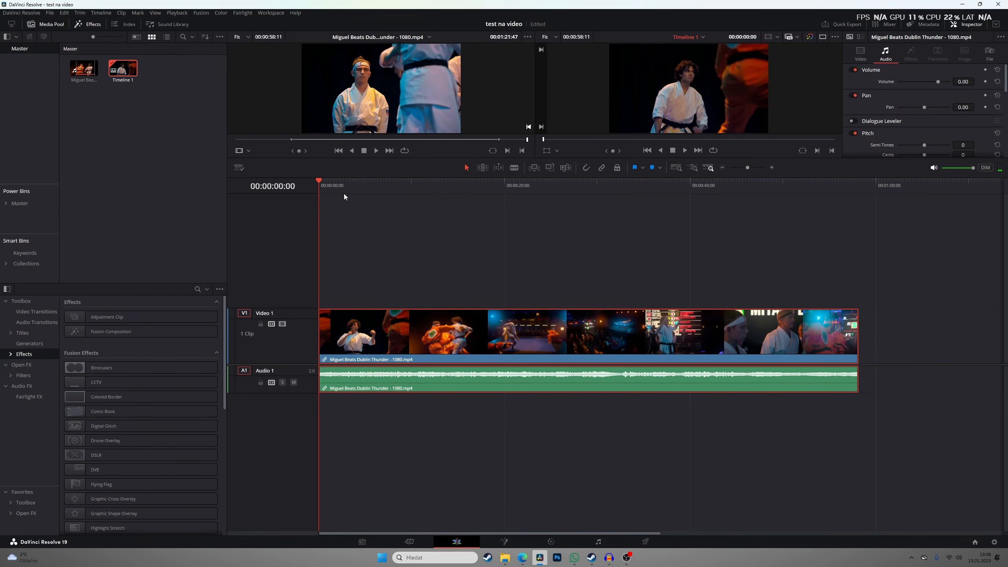
pyautogui.press('space')
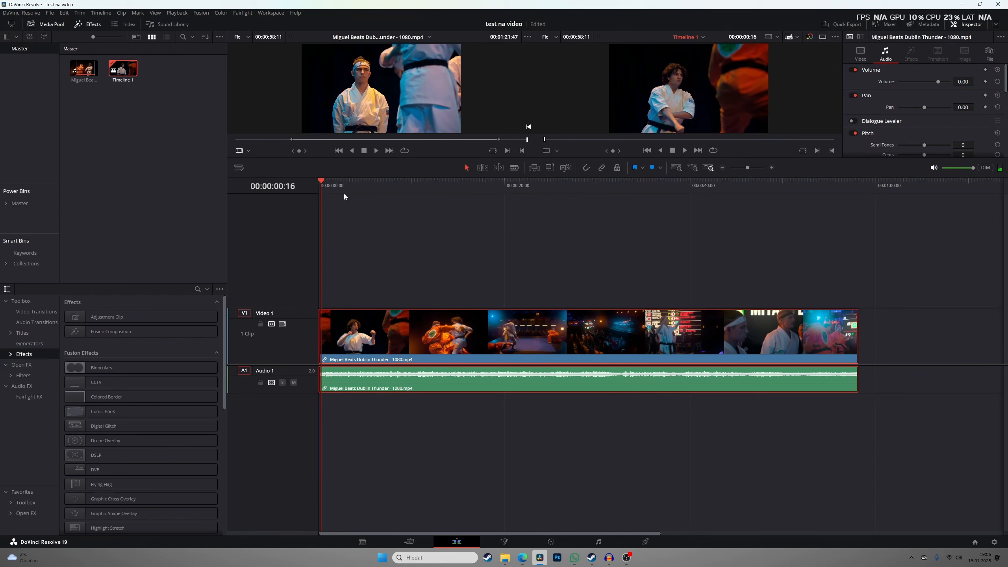
# Split the video and linked audio at 00:00:04:52 and delete the opening section
pyautogui.click(382, 290)
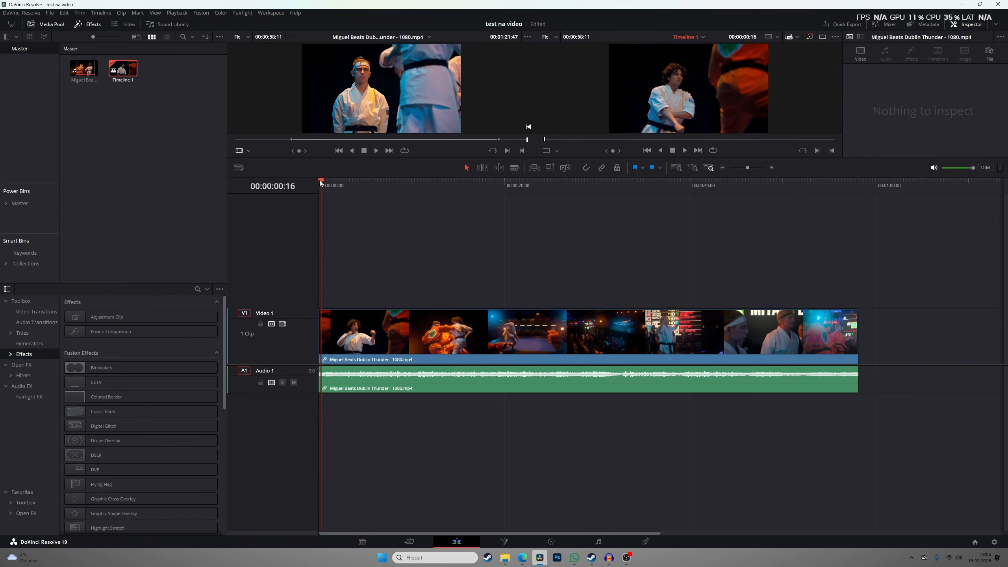
pyautogui.moveTo(320, 182); pyautogui.dragTo(363, 197)
pyautogui.moveTo(416, 248); pyautogui.dragTo(420, 384)
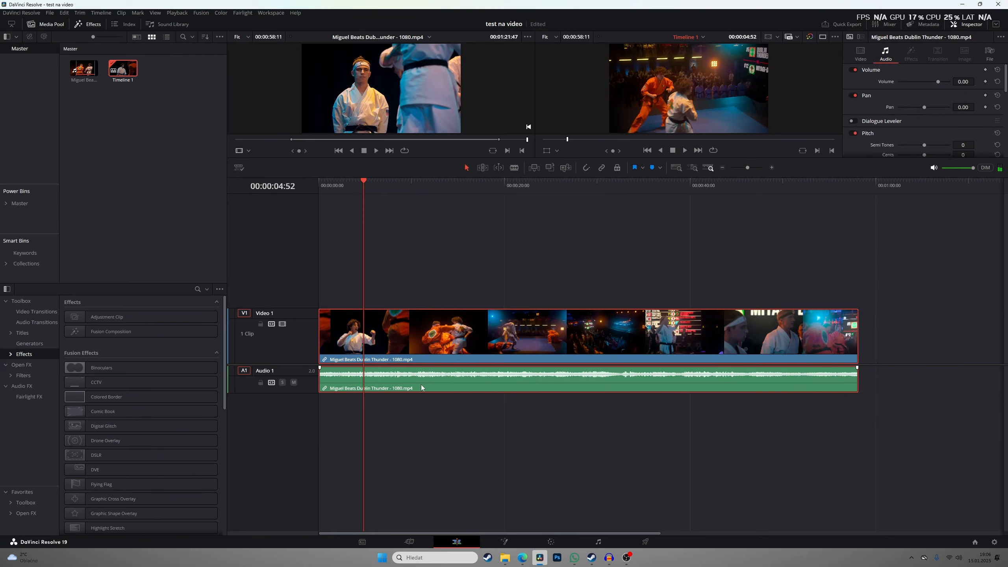
pyautogui.hotkey('ctrl', 'b')
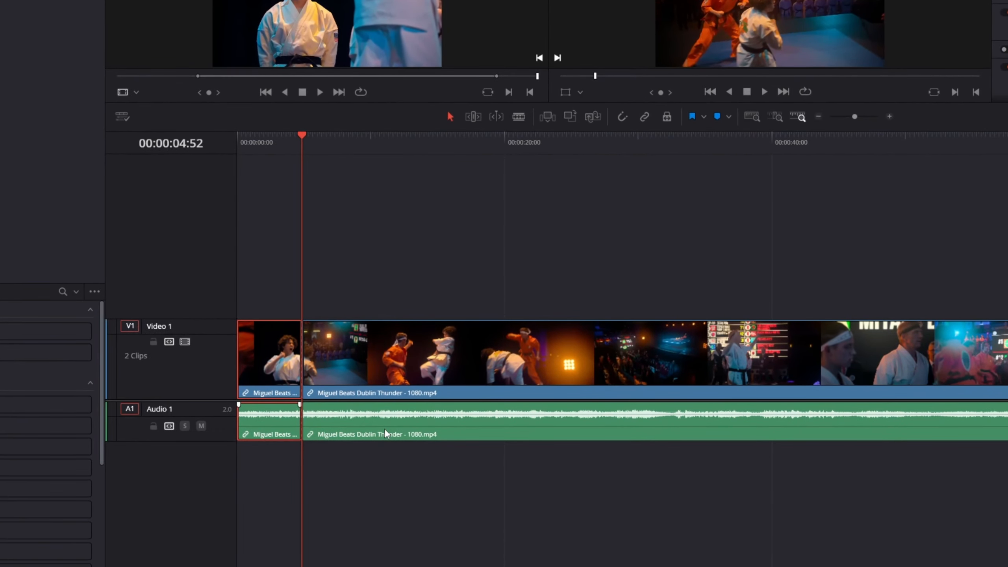
pyautogui.press('Delete')
# Play the timeline from 00:00:03:56 across the empty gap into the remaining clip
pyautogui.click(290, 139)
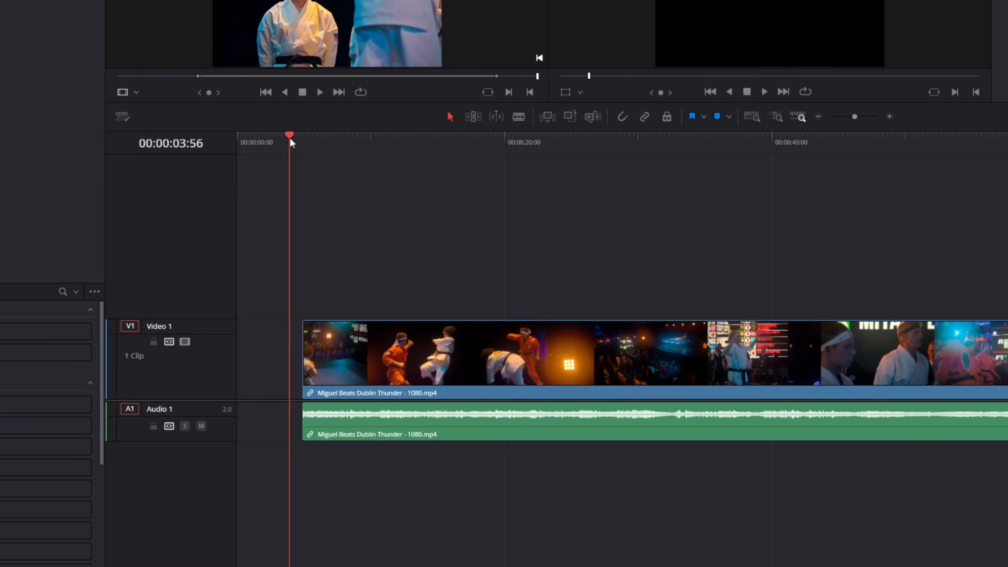
pyautogui.press('space')
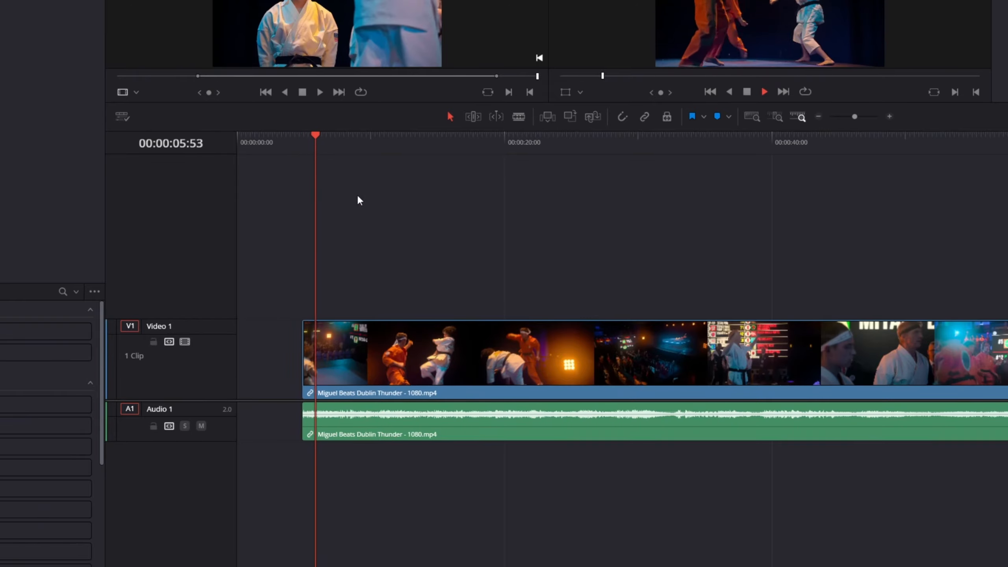
pyautogui.press('space')
# Move the remaining clip further from the timeline start and play the enlarged gap from the beginning
pyautogui.moveTo(411, 372); pyautogui.dragTo(446, 332)
pyautogui.click(312, 150)
pyautogui.press('Home')
pyautogui.press('space')
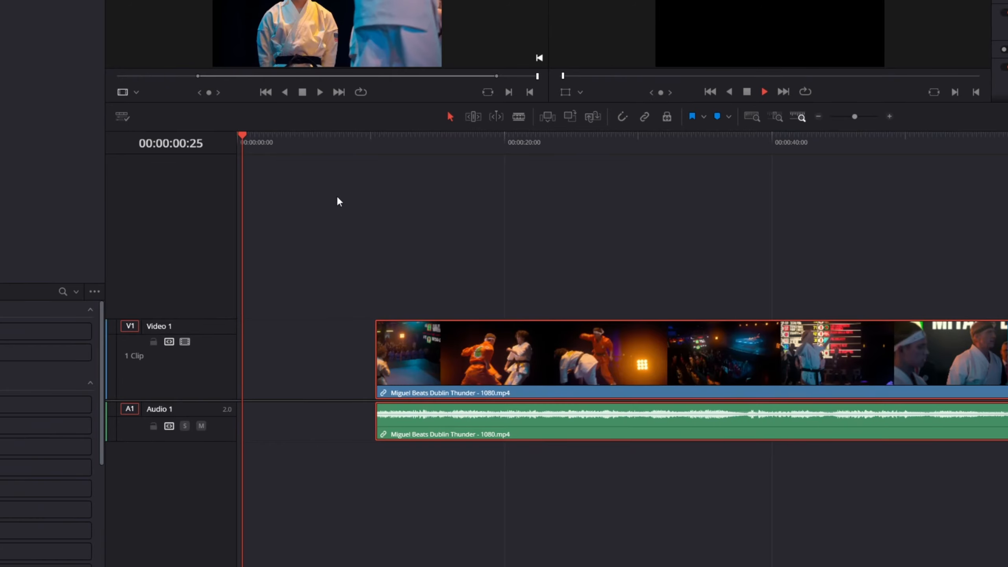
# Stop playback, move the remaining clip to the very start of the timeline to close the gap, and return the playhead there
pyautogui.press('space')
pyautogui.moveTo(414, 262); pyautogui.dragTo(241, 176)
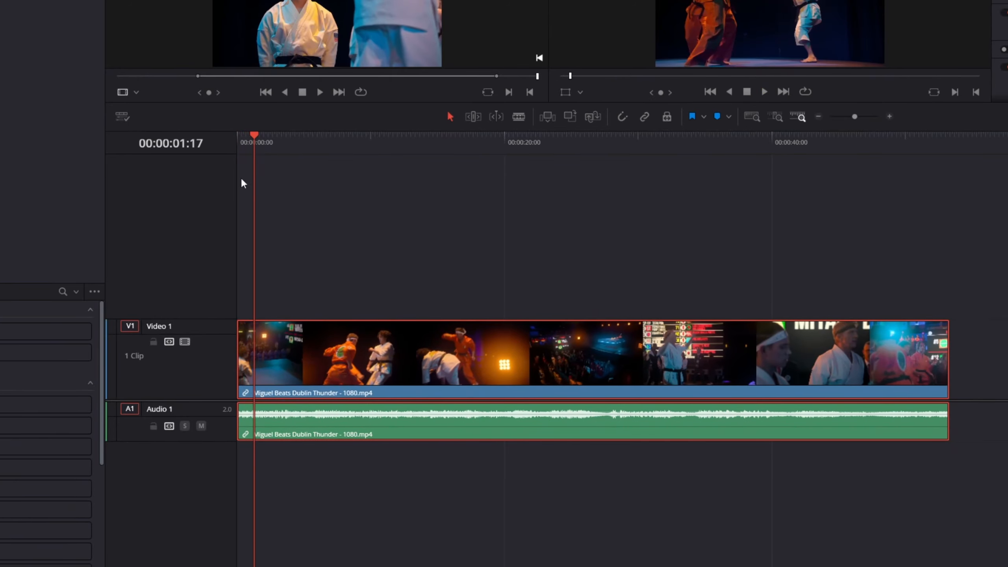
pyautogui.press('Home')
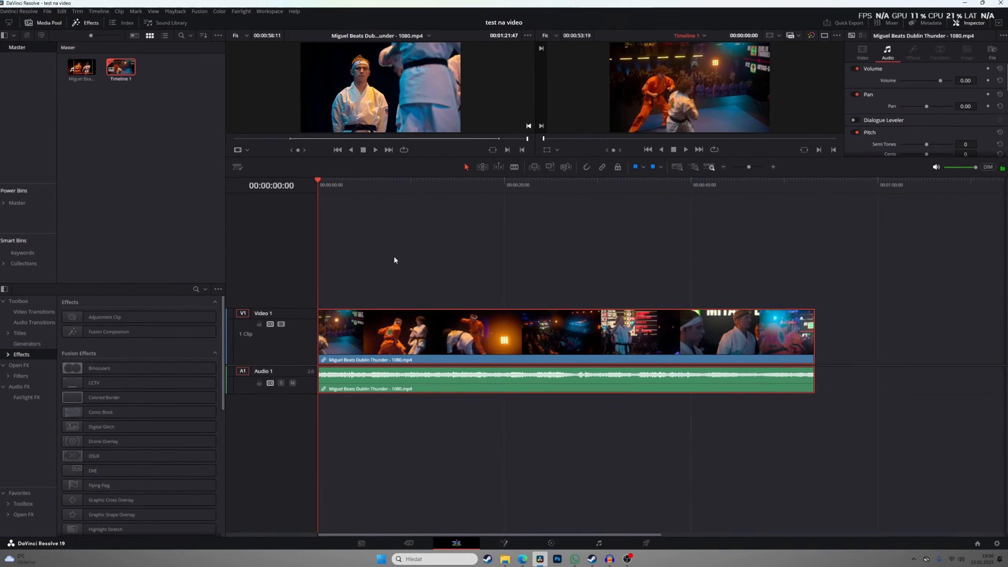
# Play the timeline briefly to 00:00:00:38 and undo the clip moves and the deletion of the opening section
pyautogui.press('space')
pyautogui.press('space')
pyautogui.moveTo(362, 235); pyautogui.dragTo(410, 491)
pyautogui.moveTo(365, 342); pyautogui.dragTo(406, 351)
pyautogui.hotkey('ctrl', 'z')
pyautogui.hotkey('ctrl', 'z')
pyautogui.hotkey('ctrl', 'z')
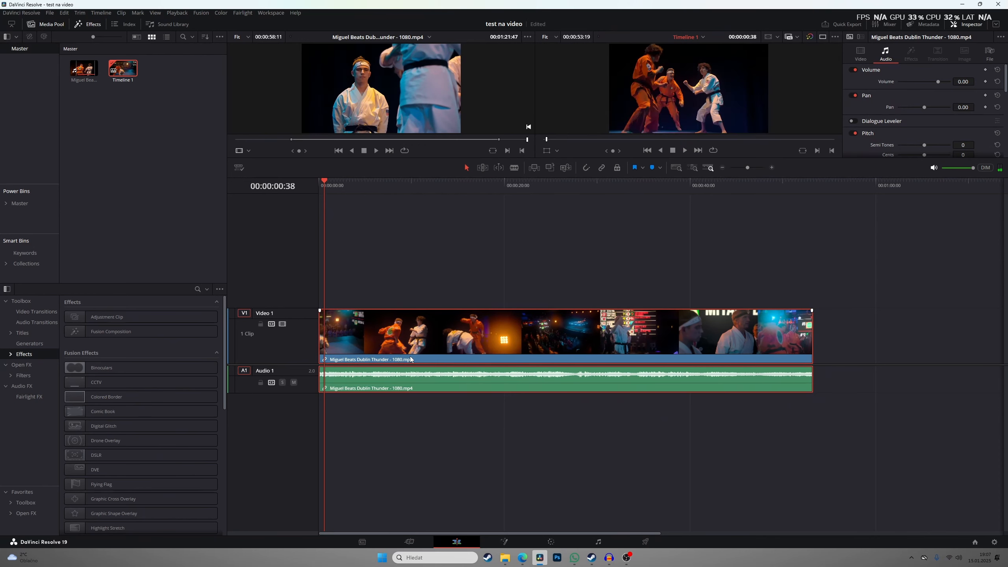
pyautogui.hotkey('ctrl', 'z')
pyautogui.hotkey('ctrl', 'z')
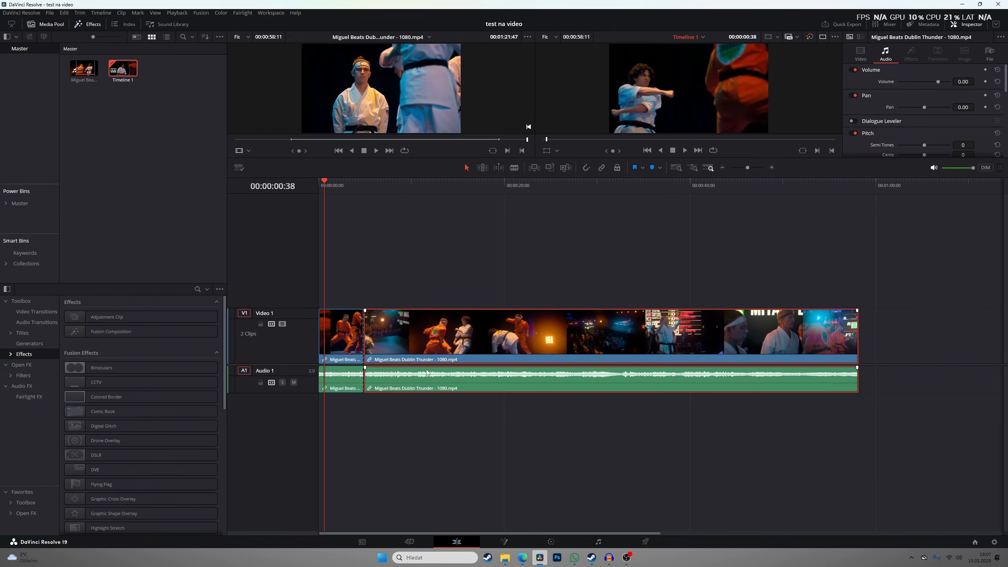
# Try deleting the opening section with its audio so that a gap remains, and undo the deletion
pyautogui.moveTo(336, 279); pyautogui.dragTo(337, 387)
pyautogui.press('BackSpace')
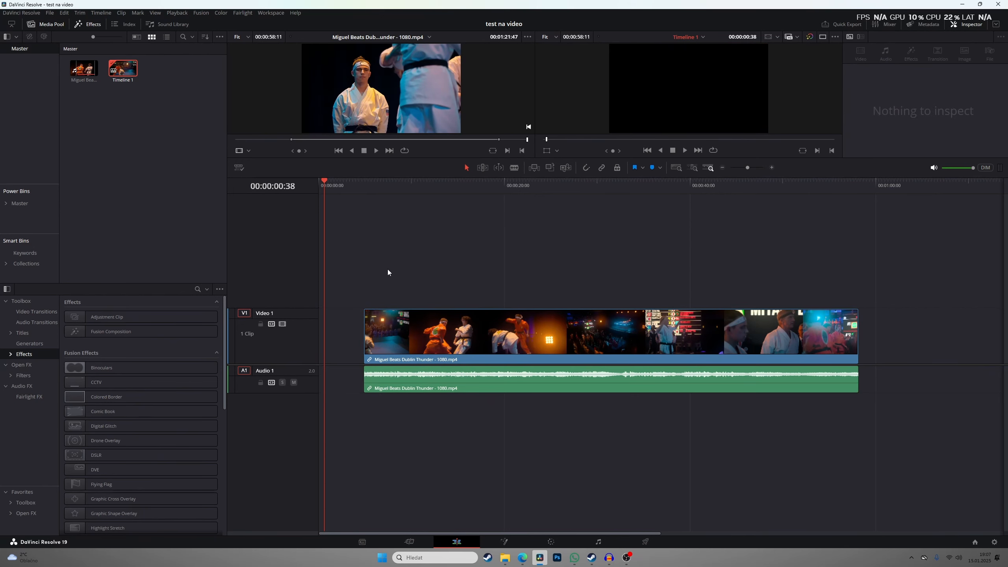
pyautogui.moveTo(408, 326); pyautogui.dragTo(366, 327)
pyautogui.hotkey('ctrl', 'z')
pyautogui.hotkey('ctrl', 'z')
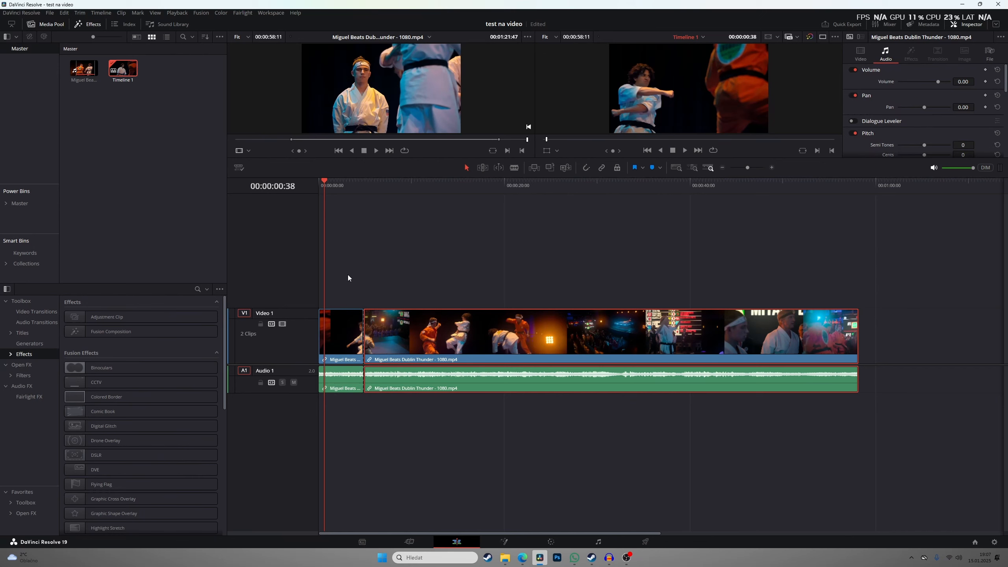
# Ripple delete the opening section with its linked audio so the following clip closes the gap
pyautogui.moveTo(336, 273); pyautogui.dragTo(339, 388)
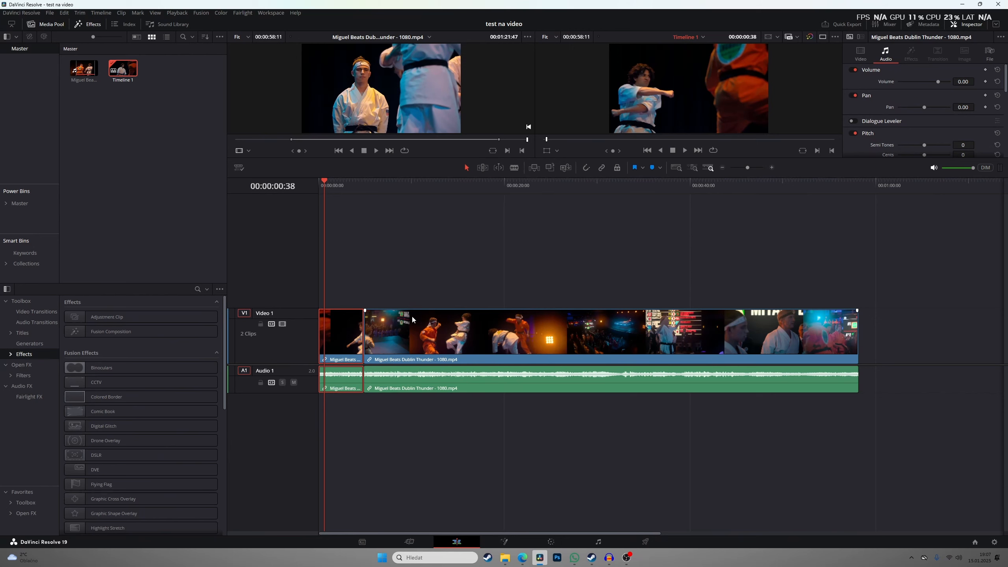
pyautogui.press('BackSpace')
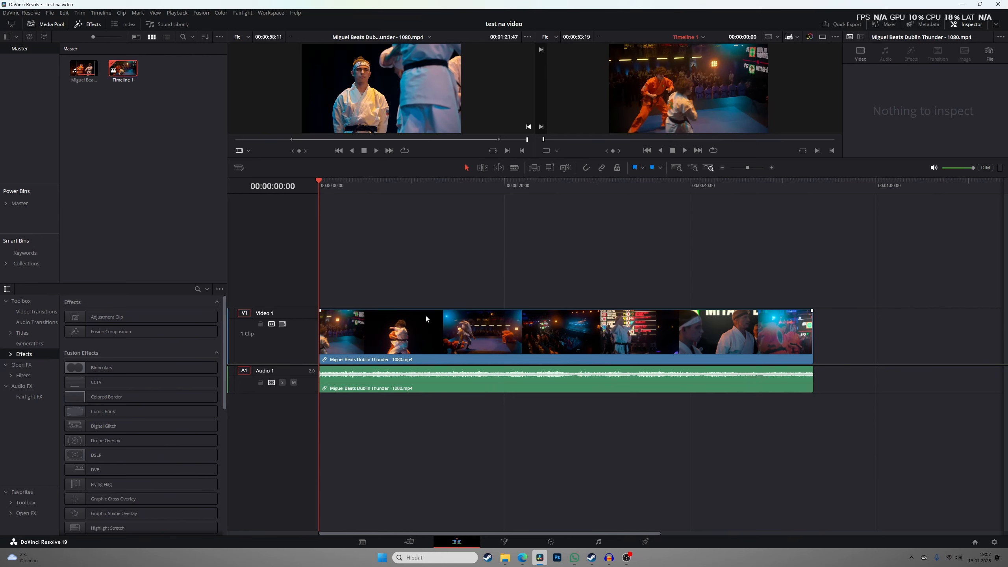
# Split the video and linked audio at 00:00:07:58 and again further along, and ripple delete the section between the cuts
pyautogui.moveTo(318, 191); pyautogui.dragTo(581, 270)
pyautogui.click(412, 326)
pyautogui.hotkey('ctrl', 'b')
pyautogui.hotkey('ctrl', 'b')
pyautogui.moveTo(512, 185); pyautogui.dragTo(403, 186)
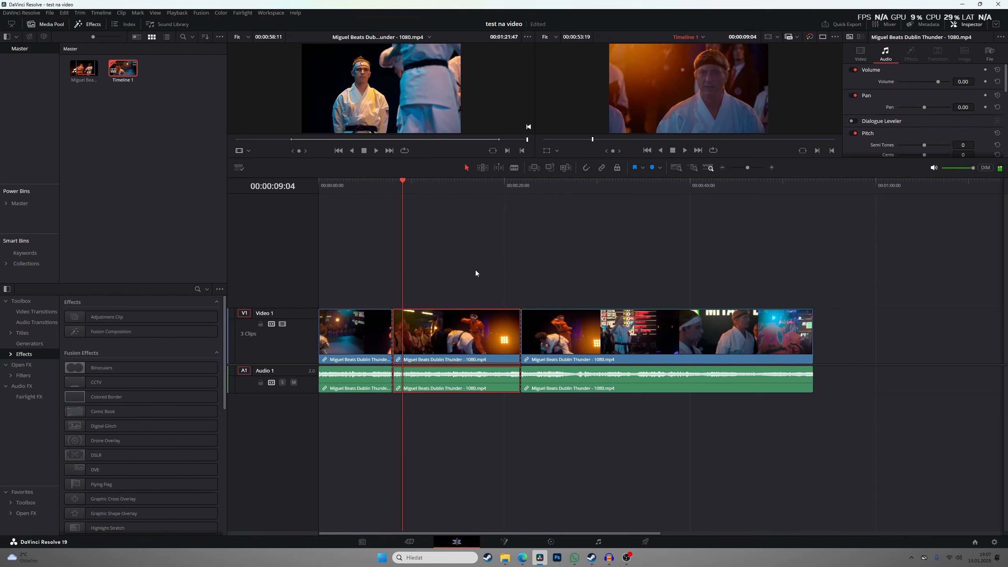
pyautogui.press('Delete')
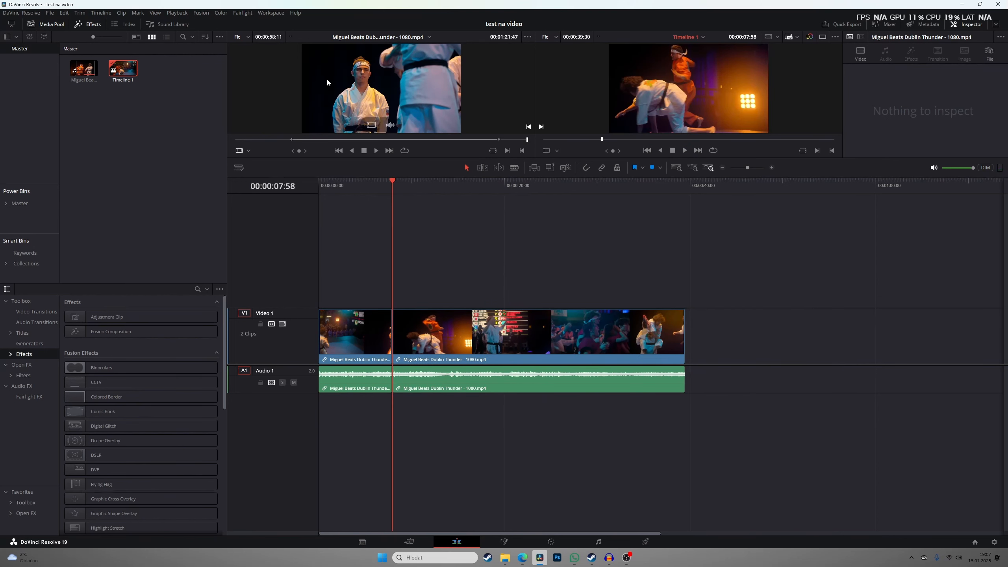
# Undo all the splits and ripple deletions to restore the single full-length clip on the timeline
pyautogui.moveTo(332, 81); pyautogui.dragTo(398, 120)
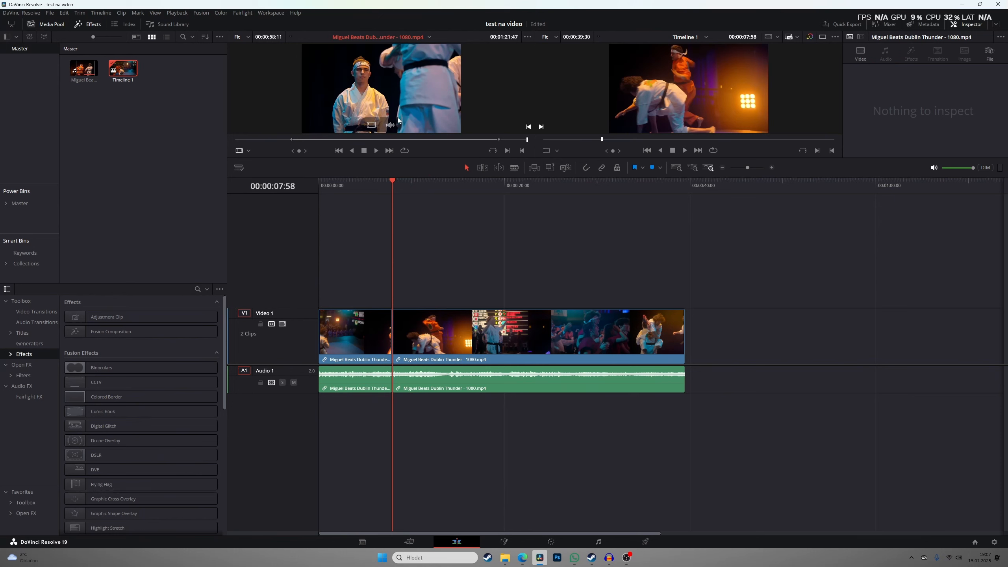
pyautogui.press('F9')
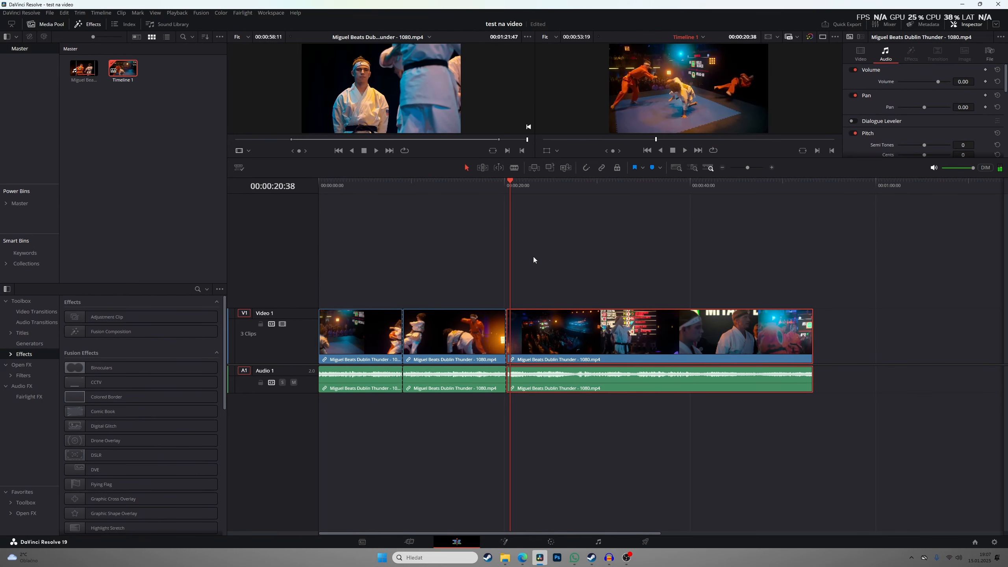
pyautogui.hotkey('ctrl', 'z')
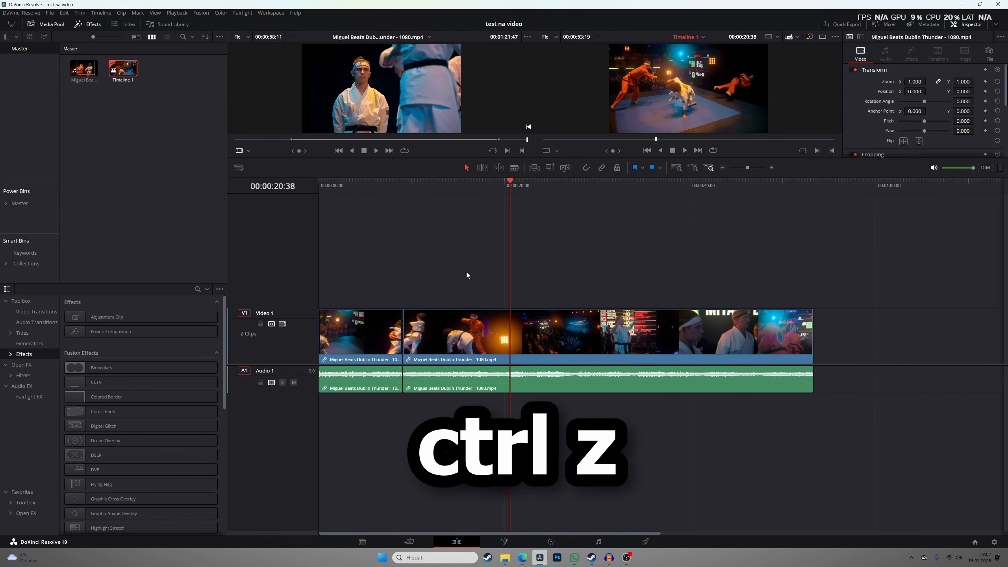
pyautogui.hotkey('ctrl', 'z')
pyautogui.hotkey('ctrl', 'z')
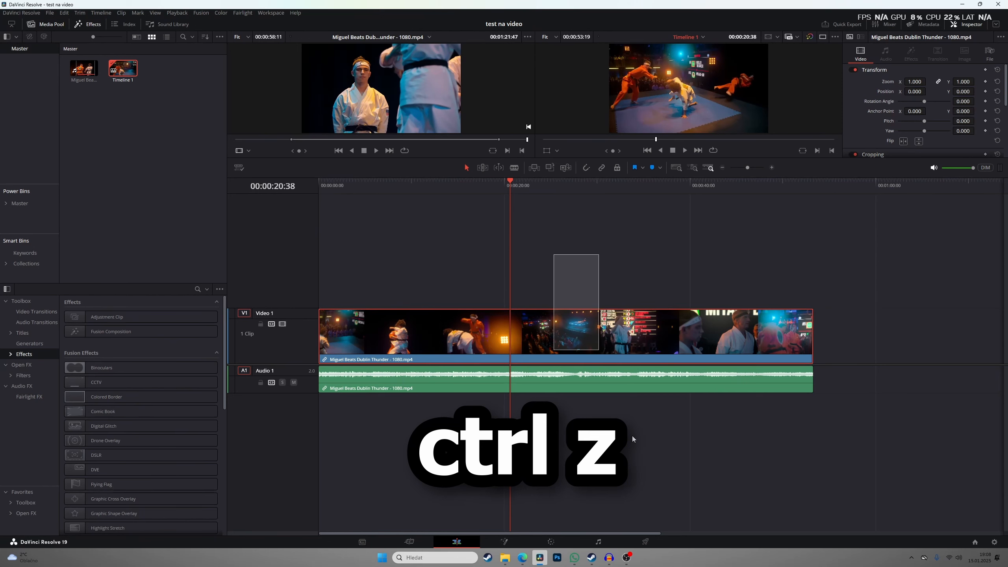
pyautogui.hotkey('ctrl', 'z')
pyautogui.hotkey('ctrl', 'z')
pyautogui.hotkey('ctrl', 'z')
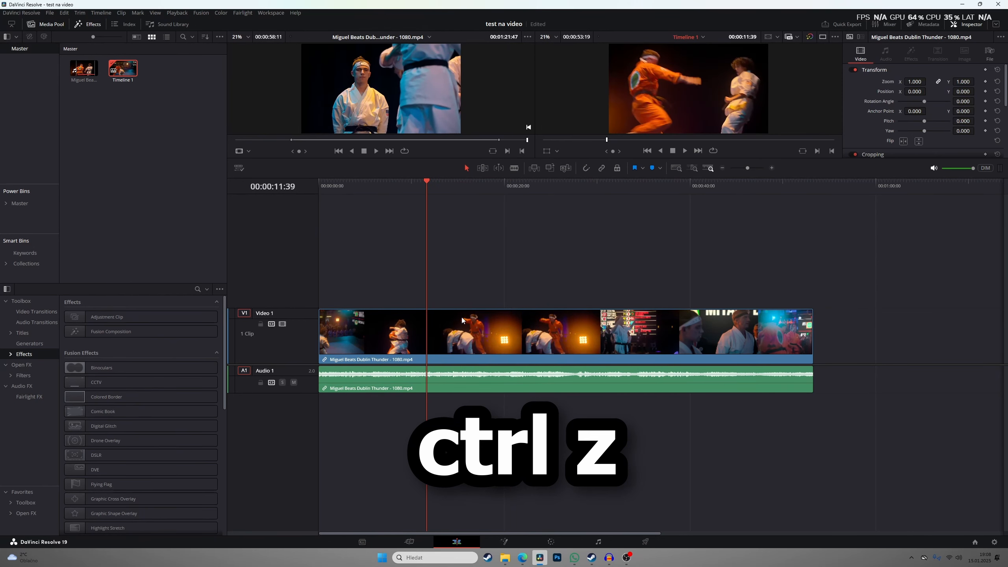
pyautogui.moveTo(430, 189); pyautogui.dragTo(675, 245)
pyautogui.hotkey('ctrl', 'z')
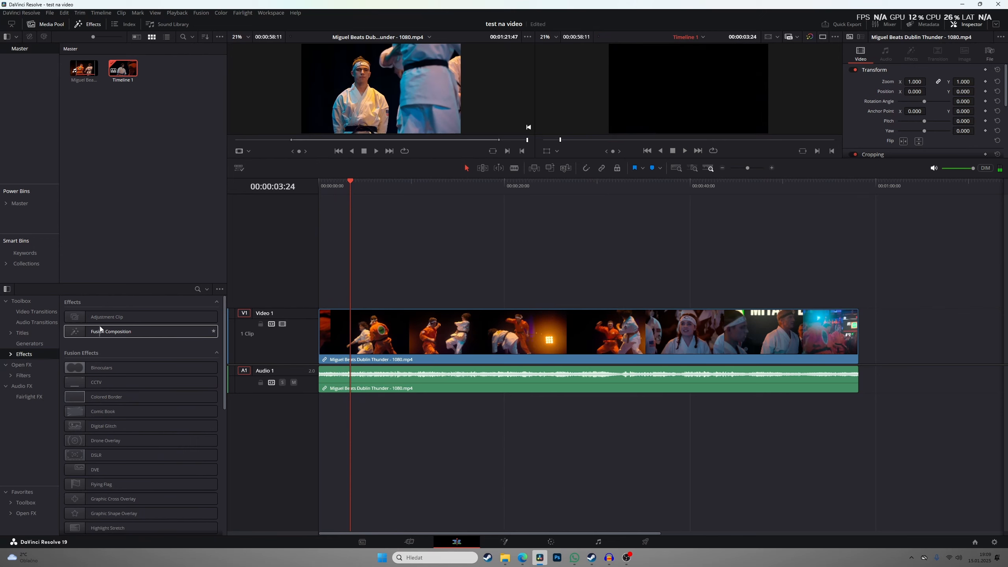
# Show the Video Transitions category in the effects library
pyautogui.click(67, 318)
pyautogui.click(36, 311)
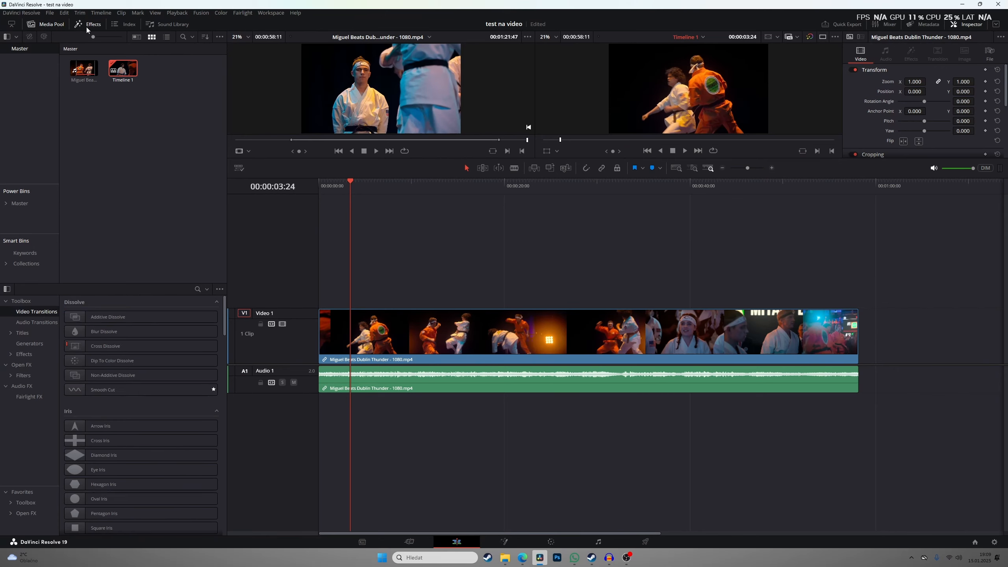
# Hide the effects library and the media pool, and show both again
pyautogui.click(86, 26)
pyautogui.click(49, 12)
pyautogui.click(52, 27)
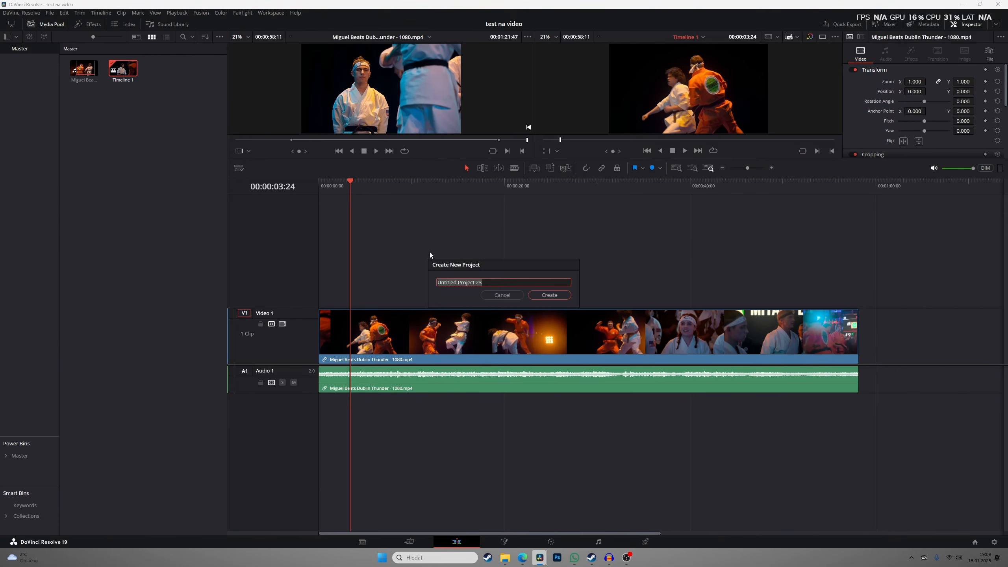
pyautogui.click(502, 294)
pyautogui.click(51, 24)
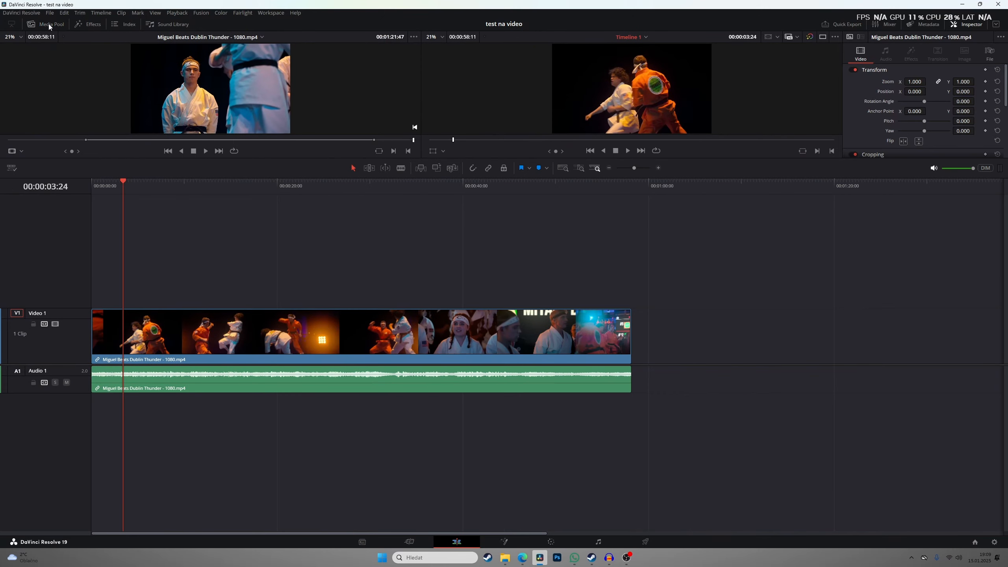
pyautogui.click(52, 24)
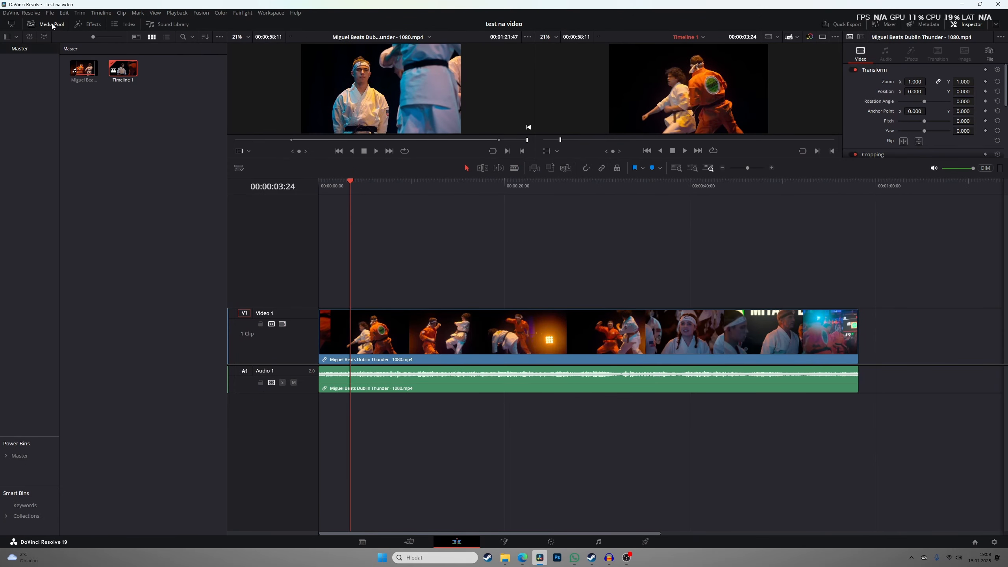
pyautogui.click(89, 24)
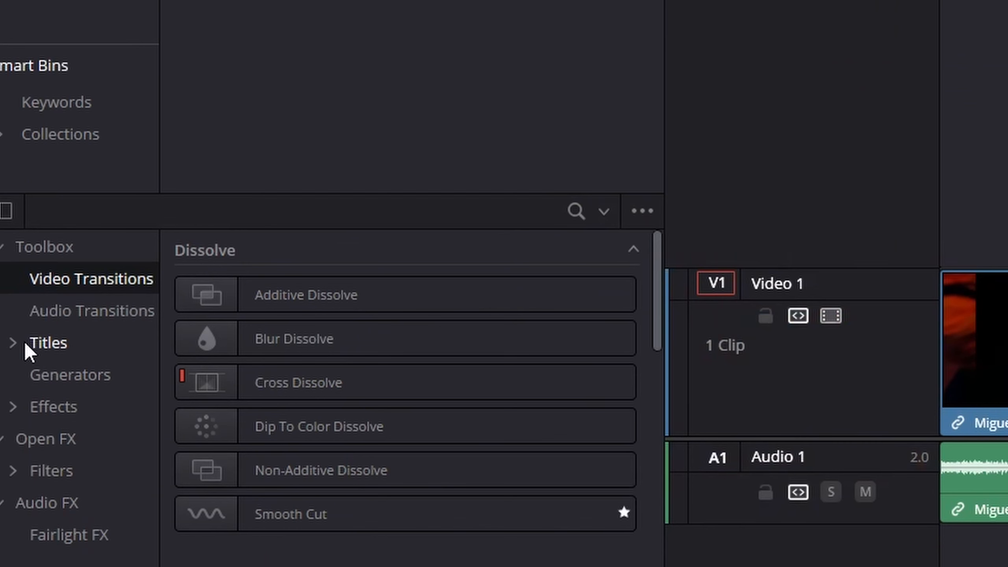
# Split the clip and its audio at 00:00:03:24 and apply the Smooth Cut transition at the cut
pyautogui.scroll(-20, 313, 422)
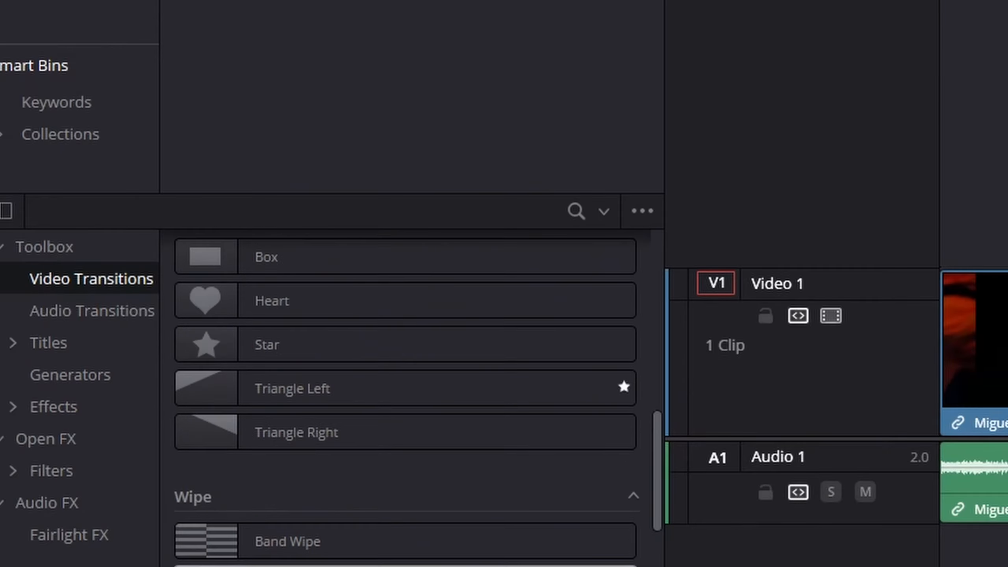
pyautogui.scroll(20, 342, 299)
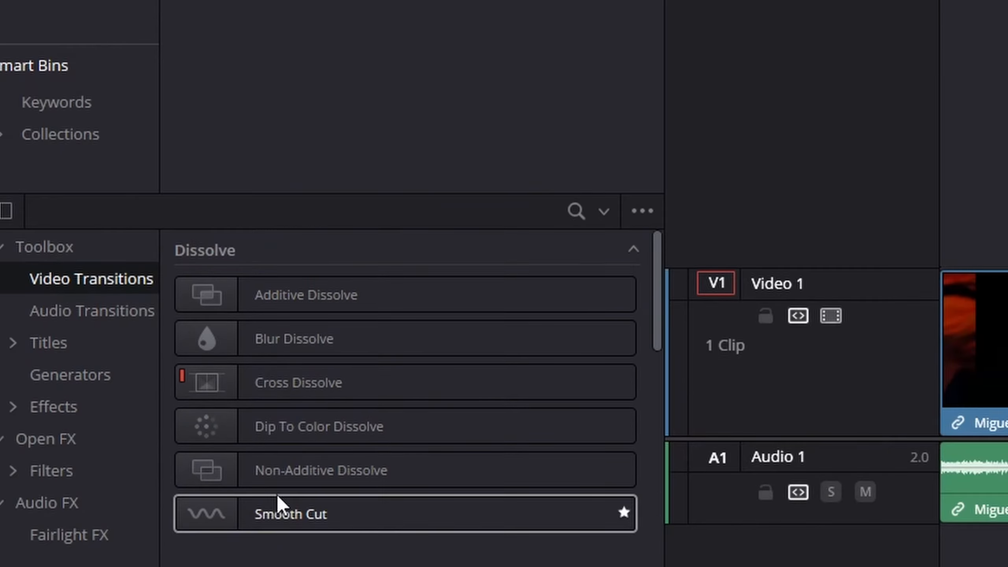
pyautogui.click(1000, 349)
pyautogui.hotkey('ctrl', 'b')
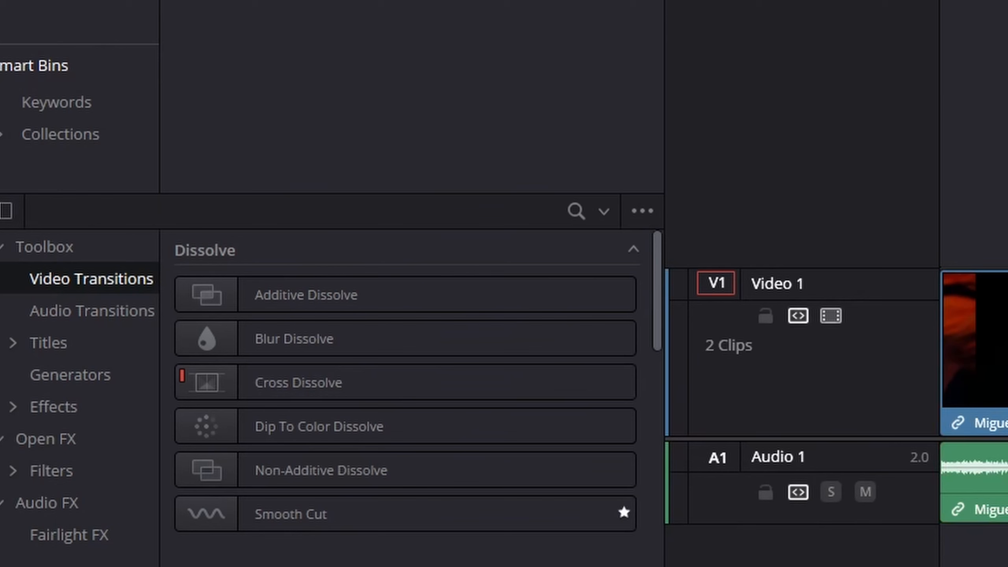
pyautogui.moveTo(492, 514); pyautogui.dragTo(1003, 337)
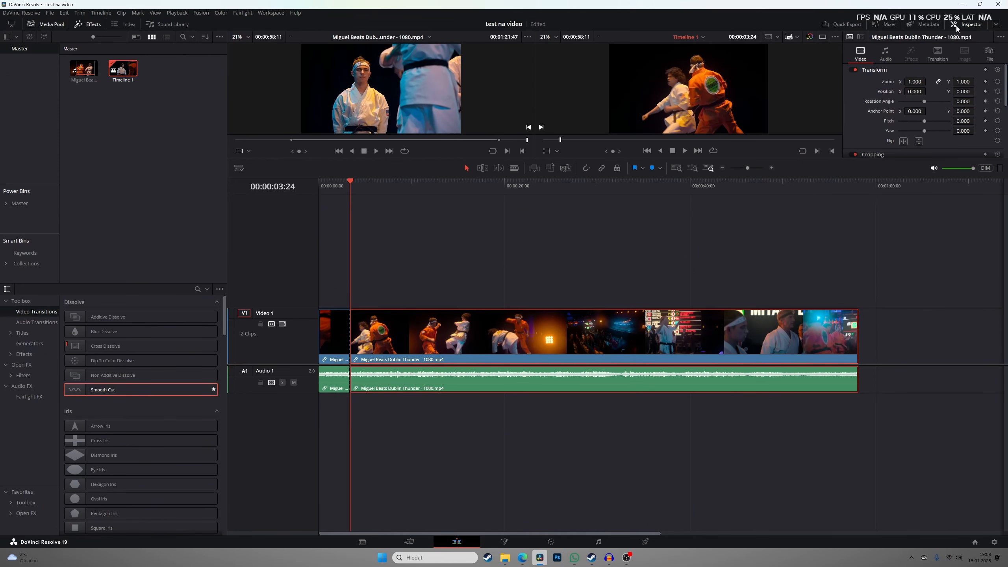
# Hide and reshow the Inspector, try the clip's Zoom and a Position Y of -81, and undo the change
pyautogui.click(957, 26)
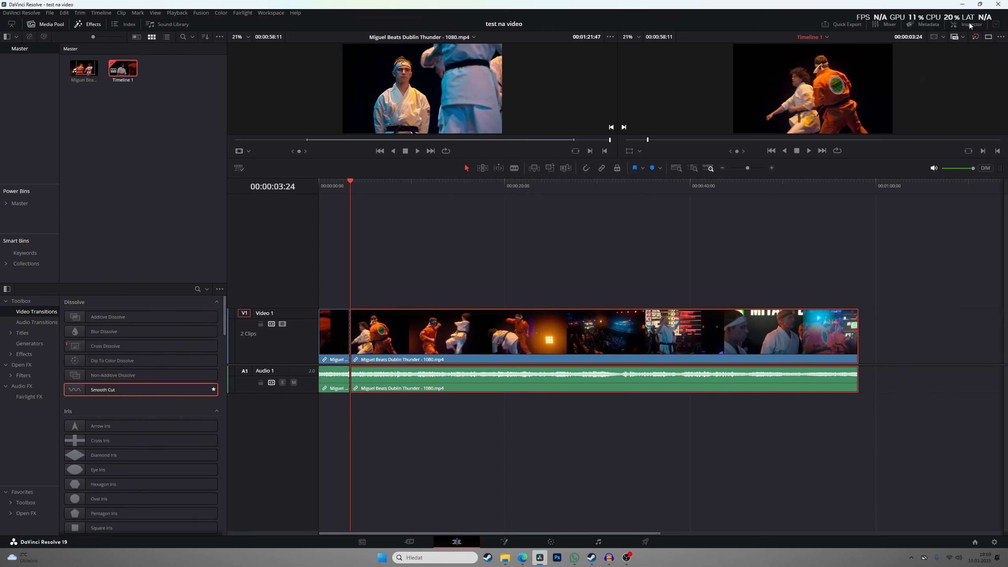
pyautogui.click(968, 23)
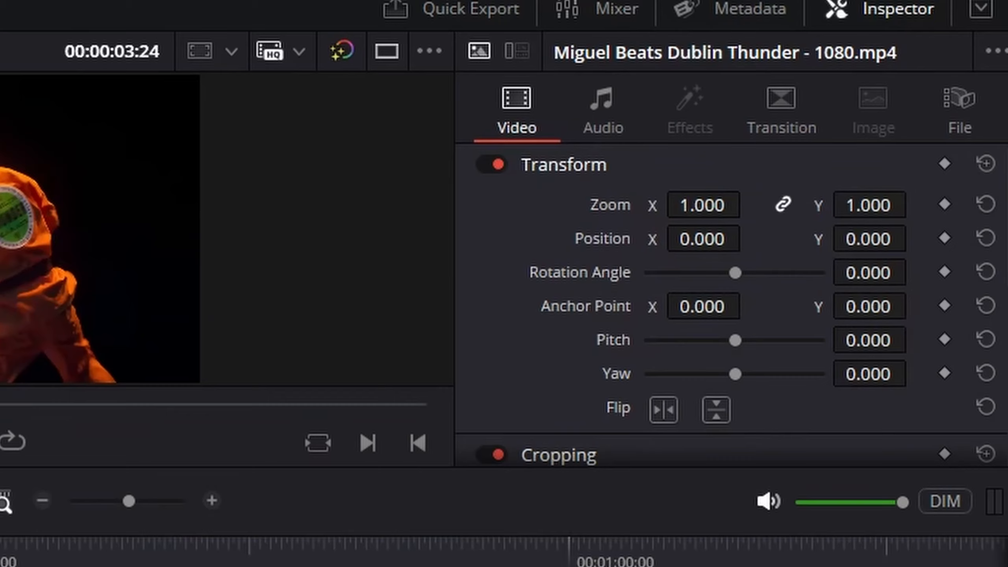
pyautogui.moveTo(710, 205)
pyautogui.mouseDown()
pyautogui.moveTo(765, 205)
pyautogui.moveTo(717, 206)
pyautogui.mouseUp()
pyautogui.moveTo(874, 233)
pyautogui.mouseDown()
pyautogui.moveTo(841, 233)
pyautogui.moveTo(875, 233)
pyautogui.mouseUp()
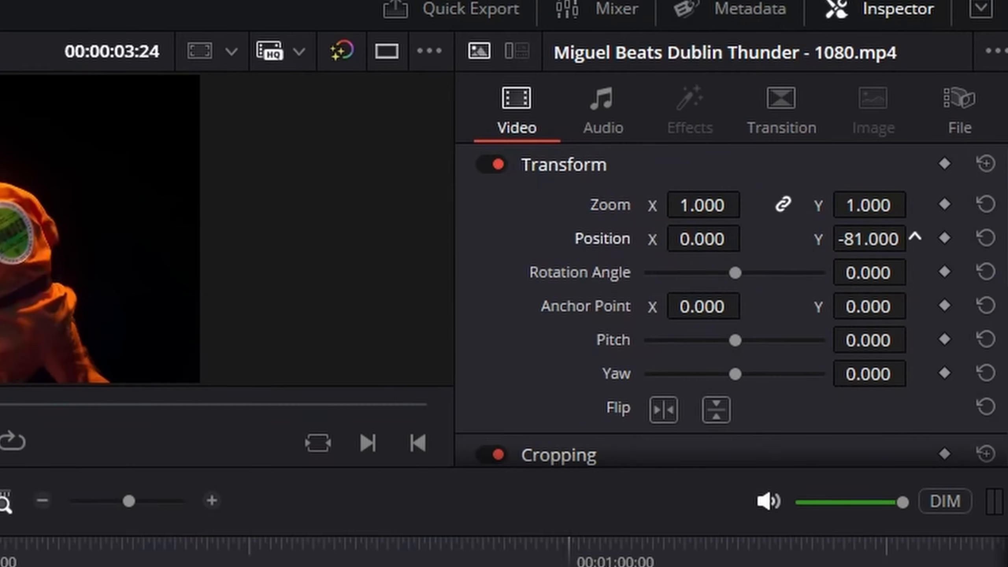
pyautogui.hotkey('ctrl', 'z')
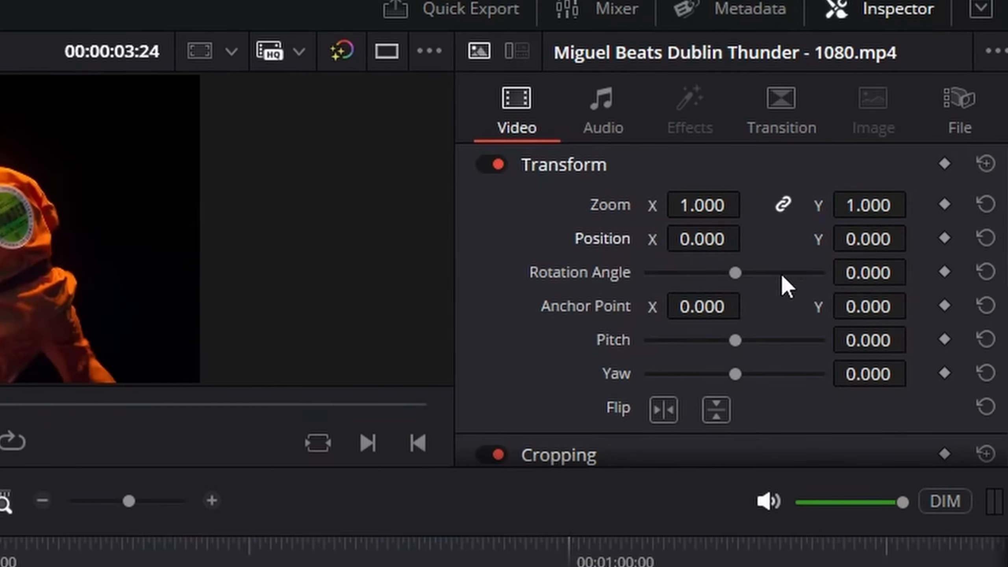
# Set the Smooth Cut transition's duration to 2.0 seconds and play the timeline from the start
pyautogui.click(778, 126)
pyautogui.scroll(-1, 750, 274)
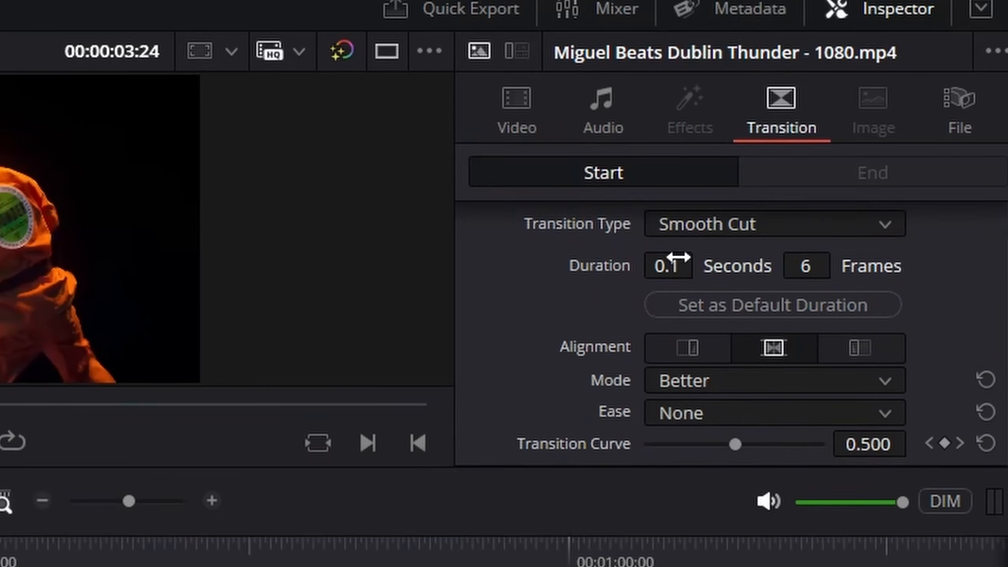
pyautogui.moveTo(674, 263)
pyautogui.mouseDown()
pyautogui.moveTo(766, 264)
pyautogui.moveTo(682, 266)
pyautogui.mouseUp()
pyautogui.press('Home')
pyautogui.press('space')
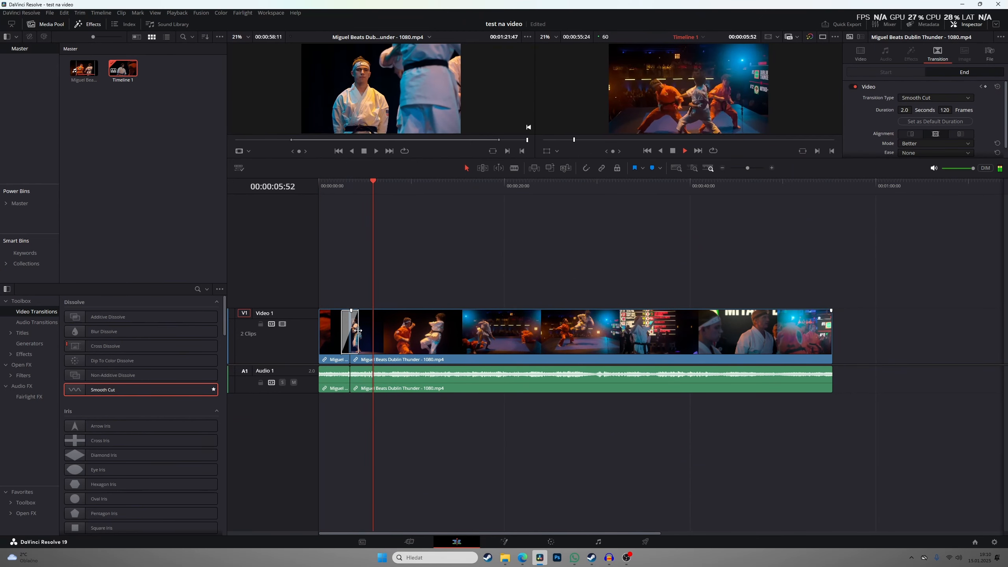
# Shorten the Smooth Cut to 50 frames, play across the cut from 00:00:02:19, and reduce the transition to 20 frames
pyautogui.moveTo(356, 330); pyautogui.dragTo(351, 330)
pyautogui.click(340, 187)
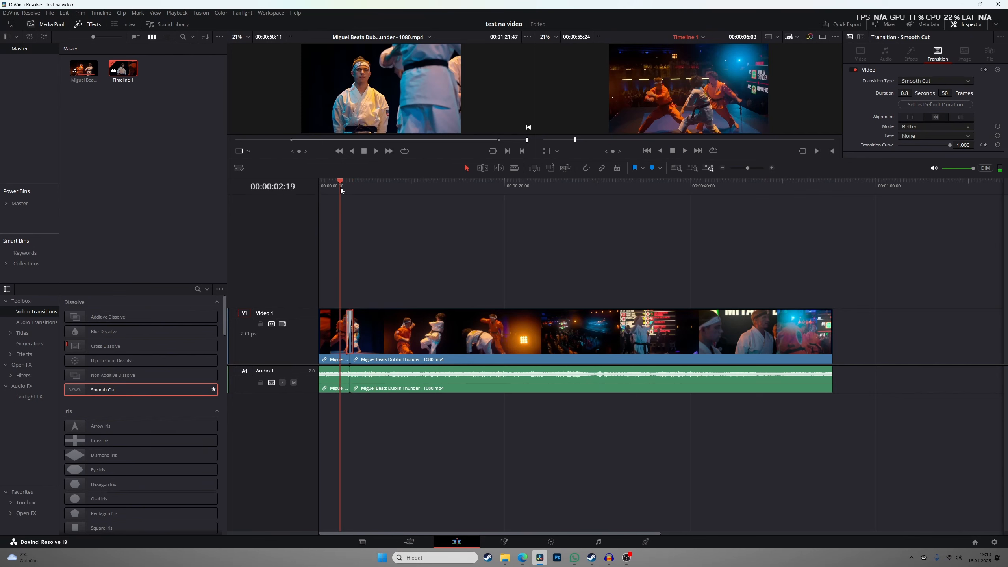
pyautogui.press('space')
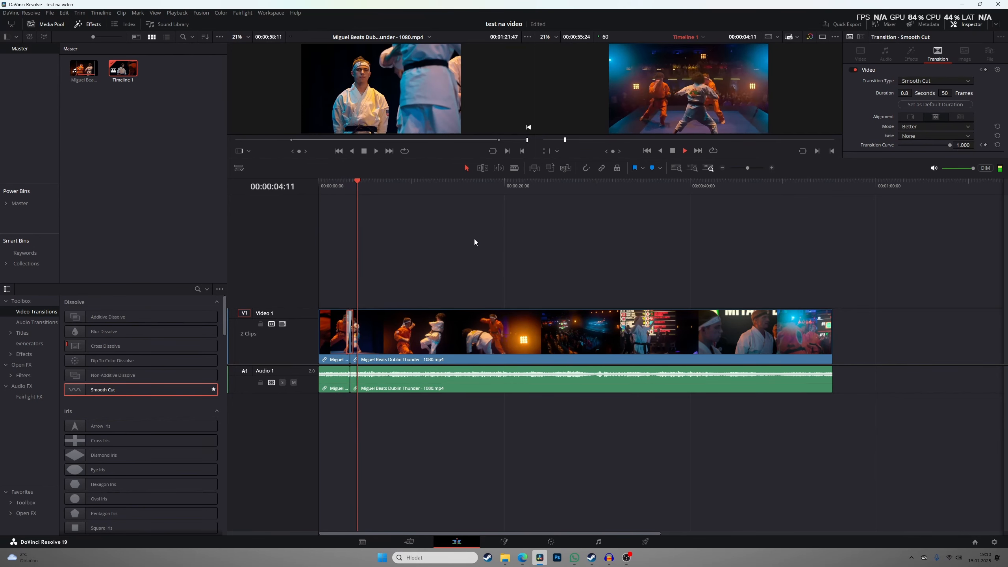
pyautogui.press('space')
pyautogui.scroll(8, 487, 241)
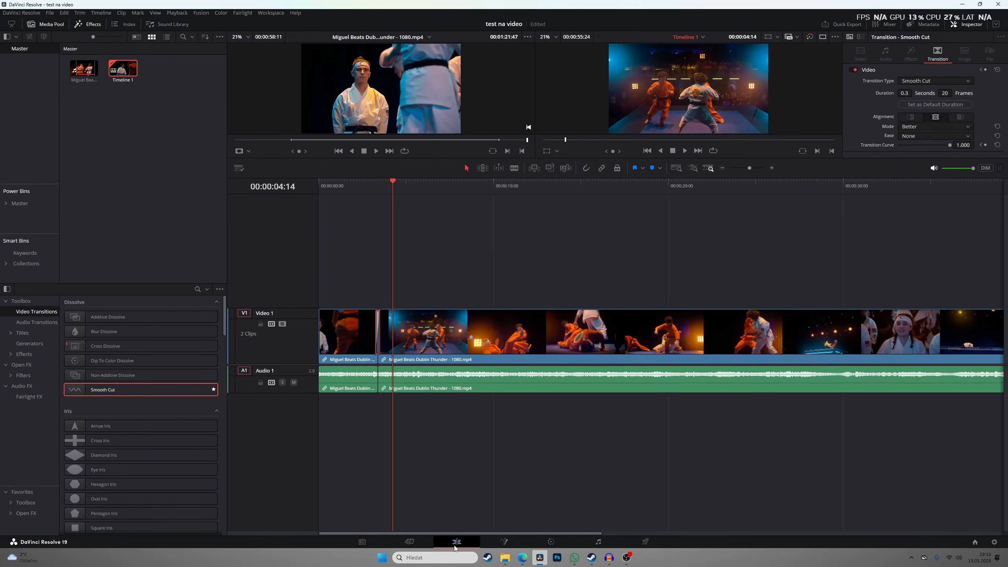
# Select the timeline's video clips and its audio clips in turn, and switch to the Fusion page
pyautogui.moveTo(328, 270); pyautogui.dragTo(623, 345)
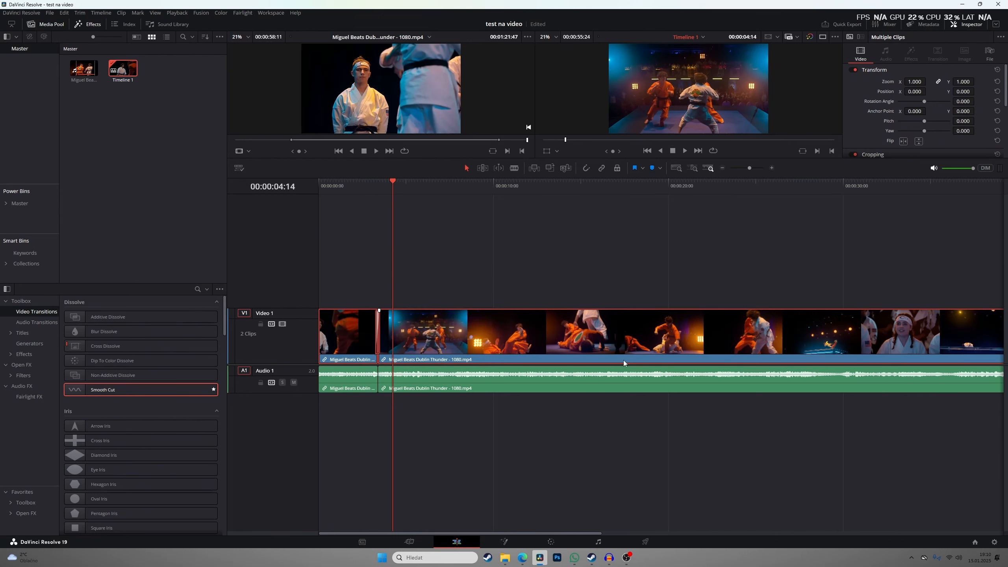
pyautogui.moveTo(338, 419); pyautogui.dragTo(519, 385)
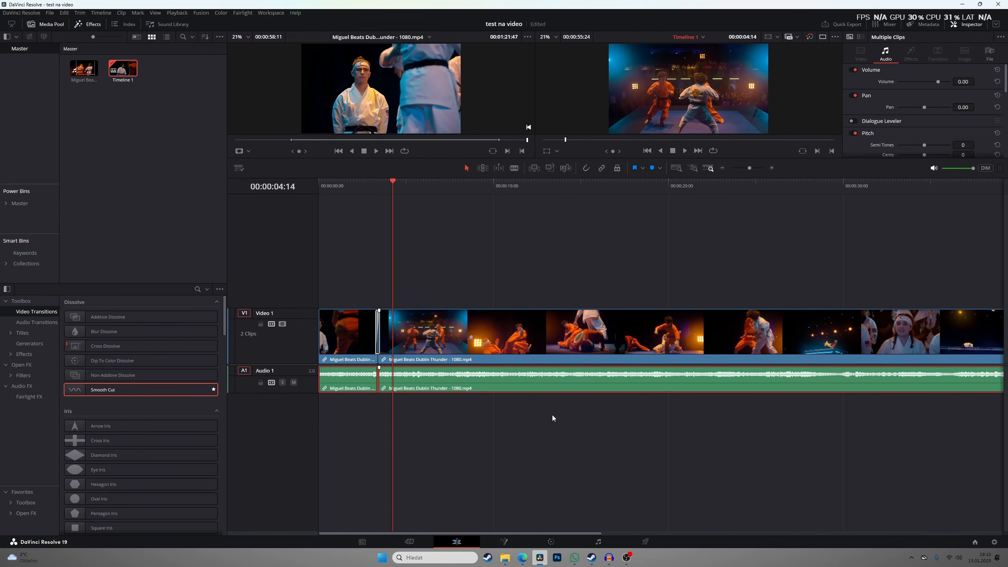
pyautogui.click(504, 541)
pyautogui.click(463, 504)
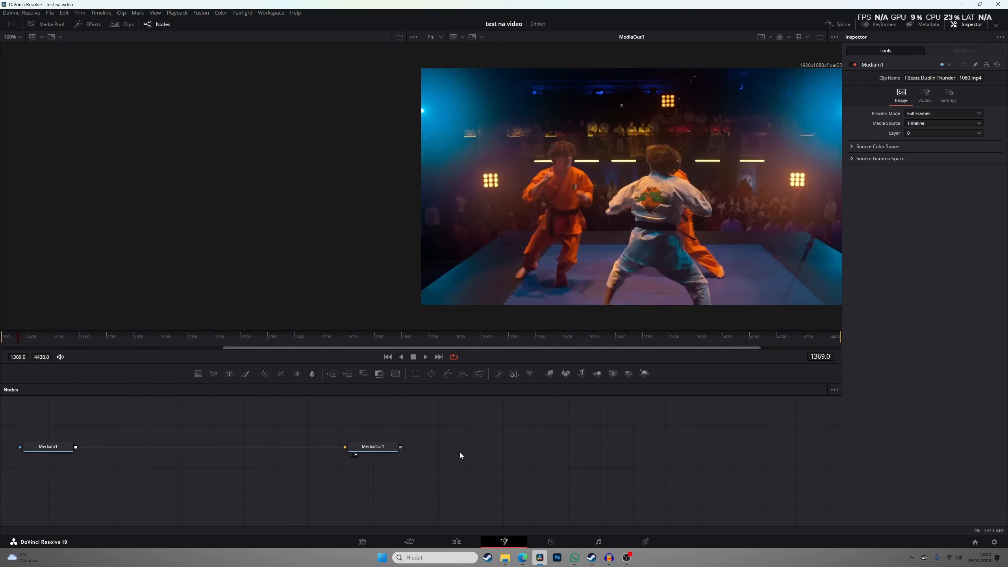
# Browse the Select Tool list on the Fusion page and close it without adding a tool
pyautogui.hotkey('shift', 'space')
pyautogui.scroll(-15, 508, 253)
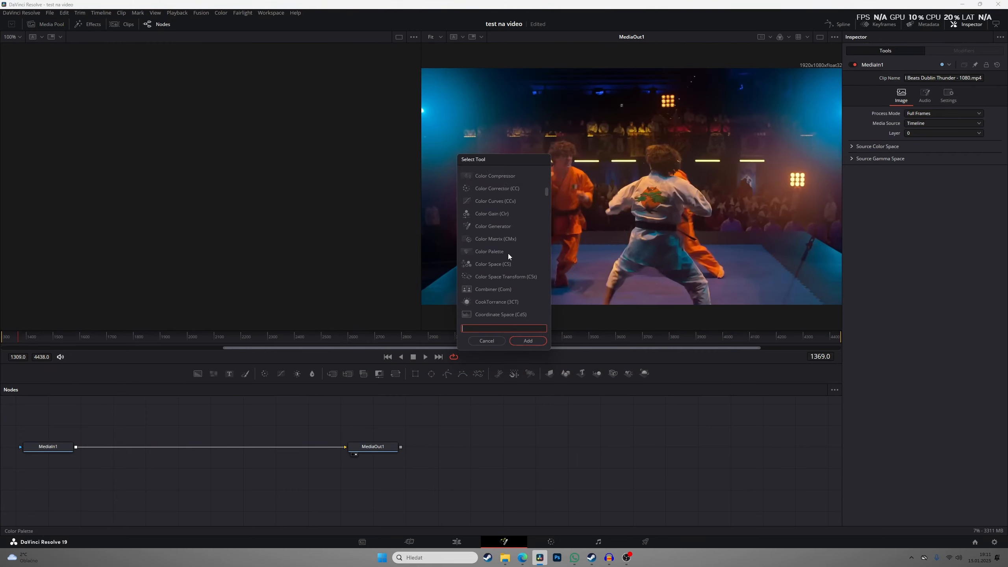
pyautogui.click(489, 341)
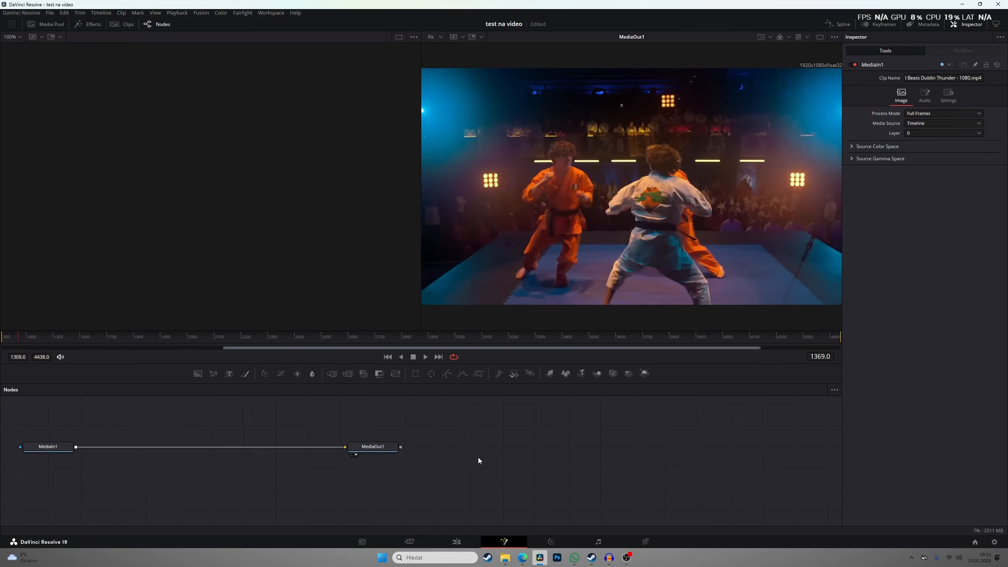
# Switch to the Color page and try out the Saturation and Mid/Detail adjustments on the clip
pyautogui.click(542, 541)
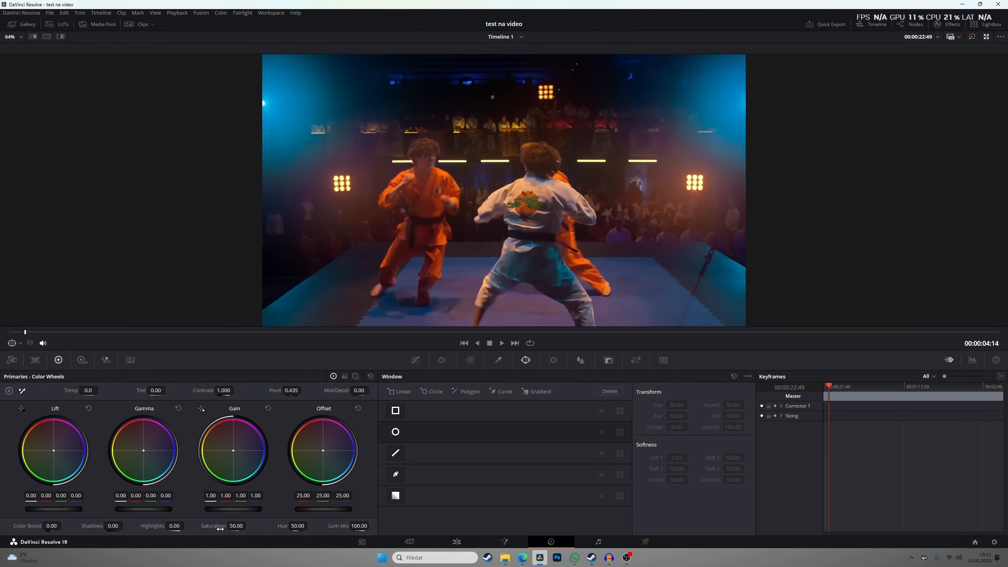
pyautogui.click(241, 526)
pyautogui.press('BackSpace')
pyautogui.press('Return')
pyautogui.moveTo(359, 391); pyautogui.dragTo(370, 391)
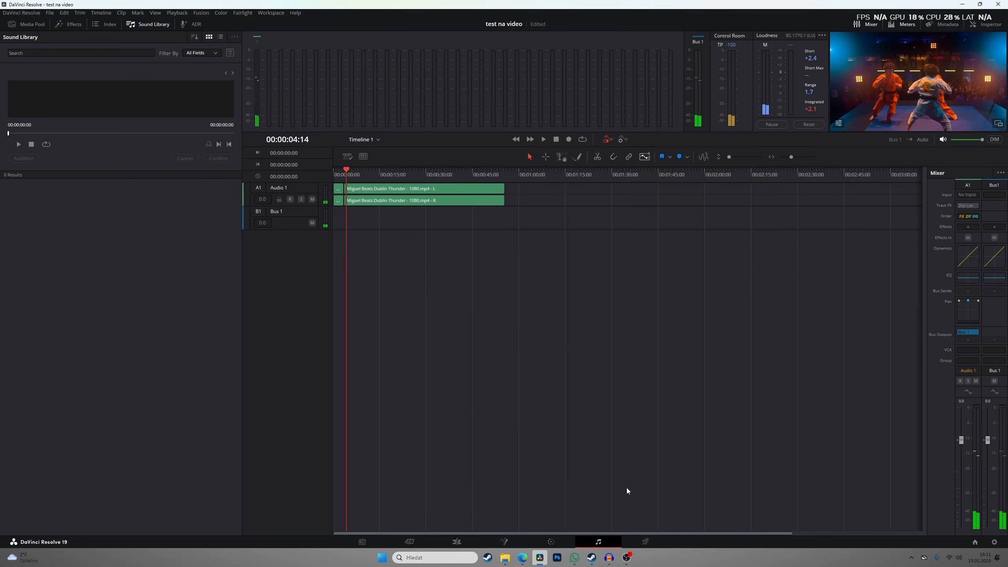
# Look over the audio tracks on the Fairlight page and return to the Edit page
pyautogui.moveTo(352, 277); pyautogui.dragTo(576, 327)
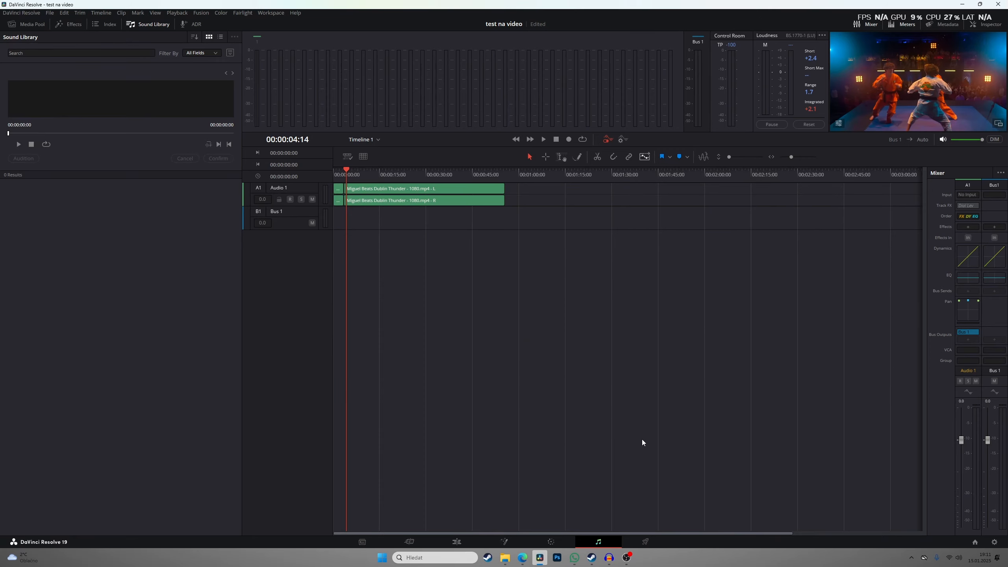
pyautogui.hotkey('shift', '4')
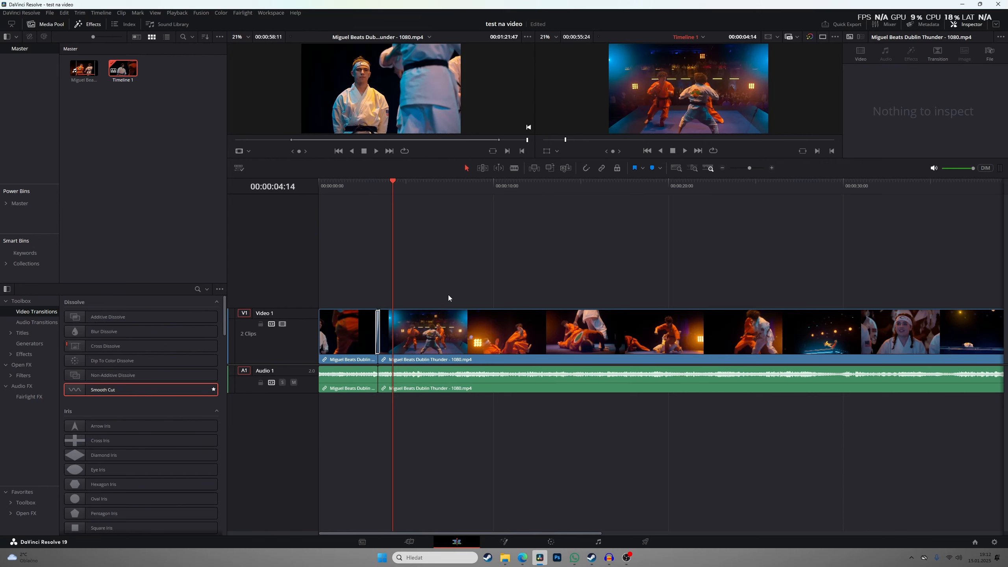
# Try raising and lowering the second audio clip's volume on the timeline with a short playback, and undo both changes
pyautogui.moveTo(453, 370); pyautogui.dragTo(462, 372)
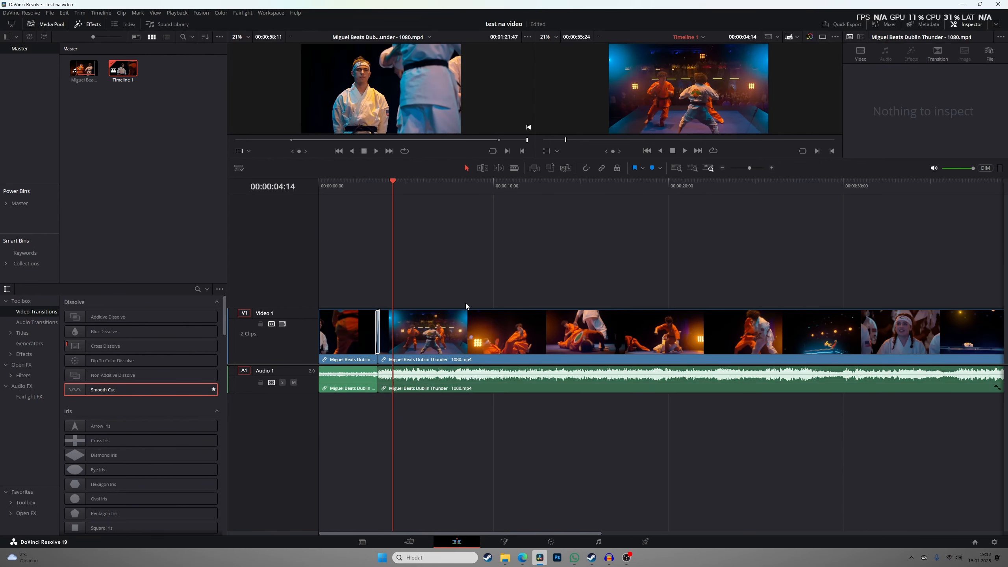
pyautogui.press('space')
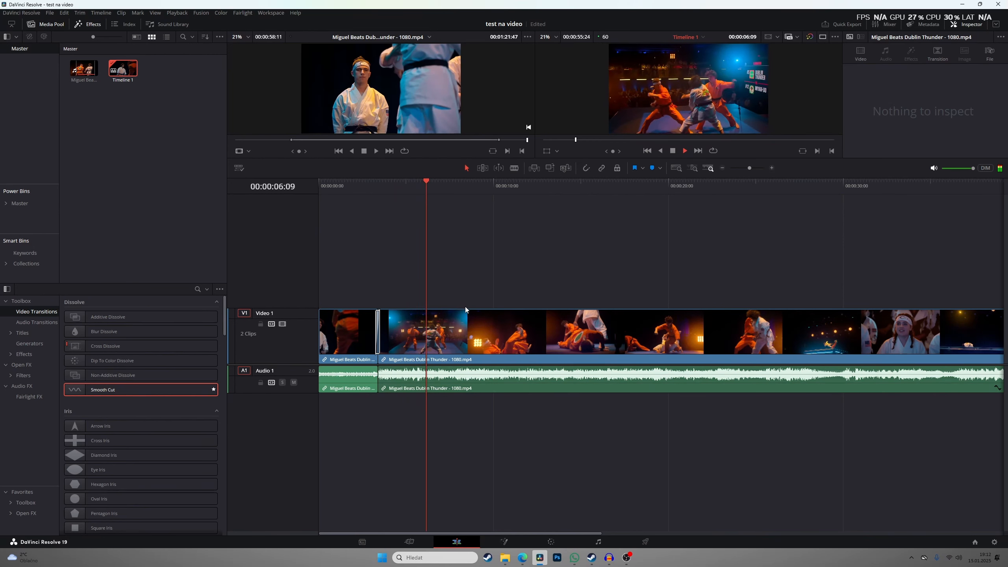
pyautogui.press('space')
pyautogui.moveTo(431, 370); pyautogui.dragTo(433, 383)
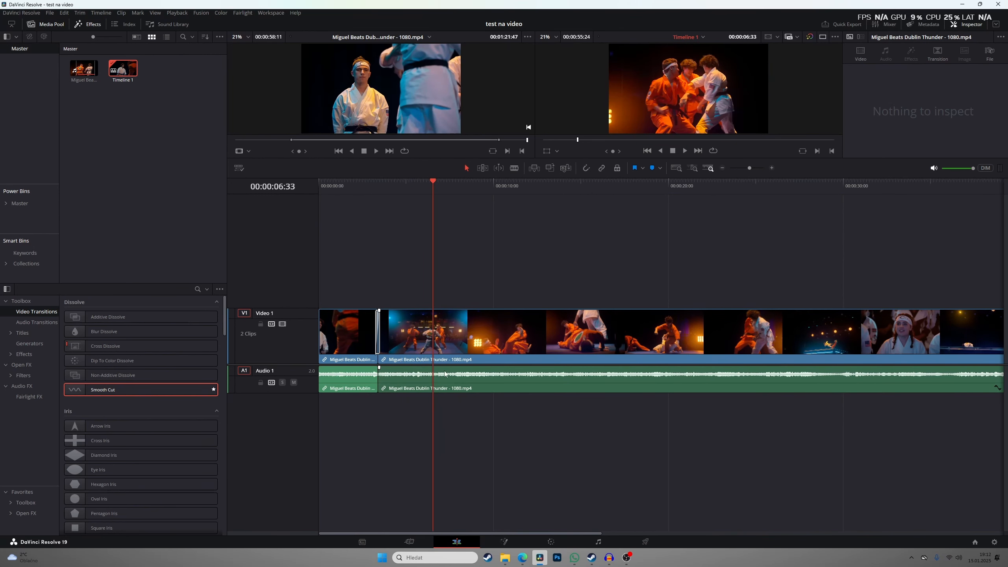
pyautogui.hotkey('ctrl', 'z')
pyautogui.hotkey('ctrl', 'z')
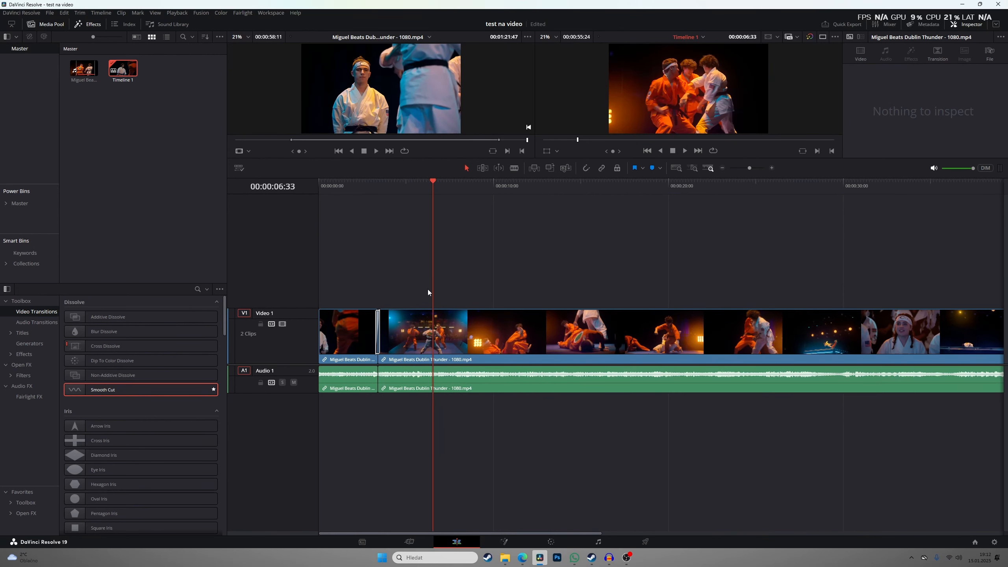
# Try raising the volume of both audio clips to 5.19 in the Inspector, play the timeline, and undo the change
pyautogui.moveTo(362, 187); pyautogui.dragTo(246, 211)
pyautogui.press('space')
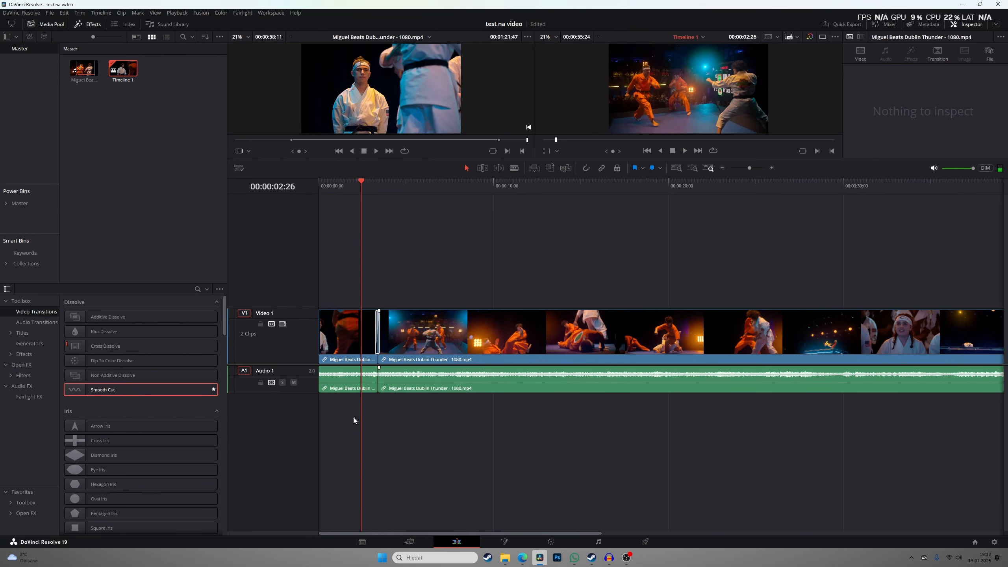
pyautogui.moveTo(353, 417); pyautogui.dragTo(381, 370)
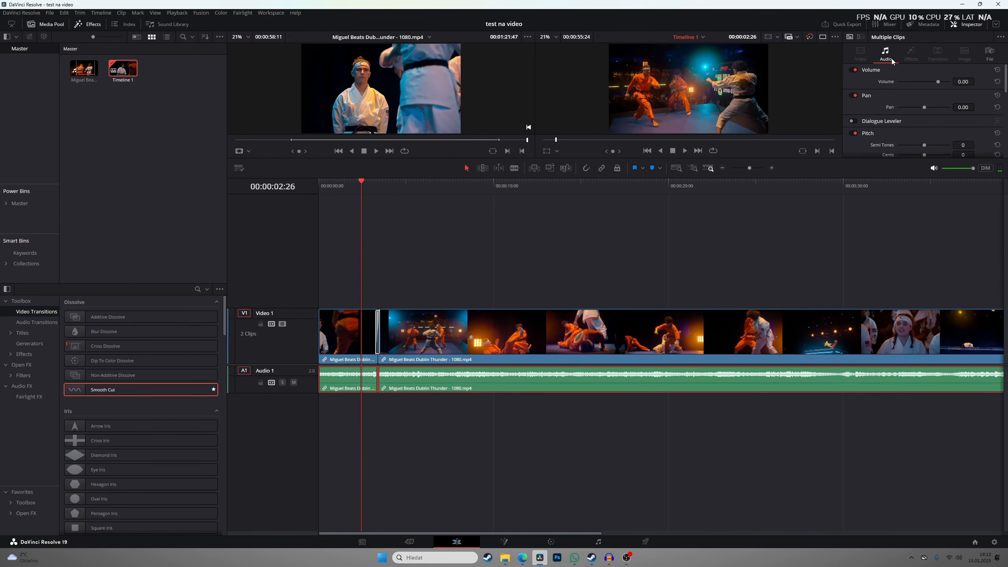
pyautogui.moveTo(938, 82)
pyautogui.mouseDown()
pyautogui.moveTo(953, 78)
pyautogui.moveTo(940, 83)
pyautogui.mouseUp()
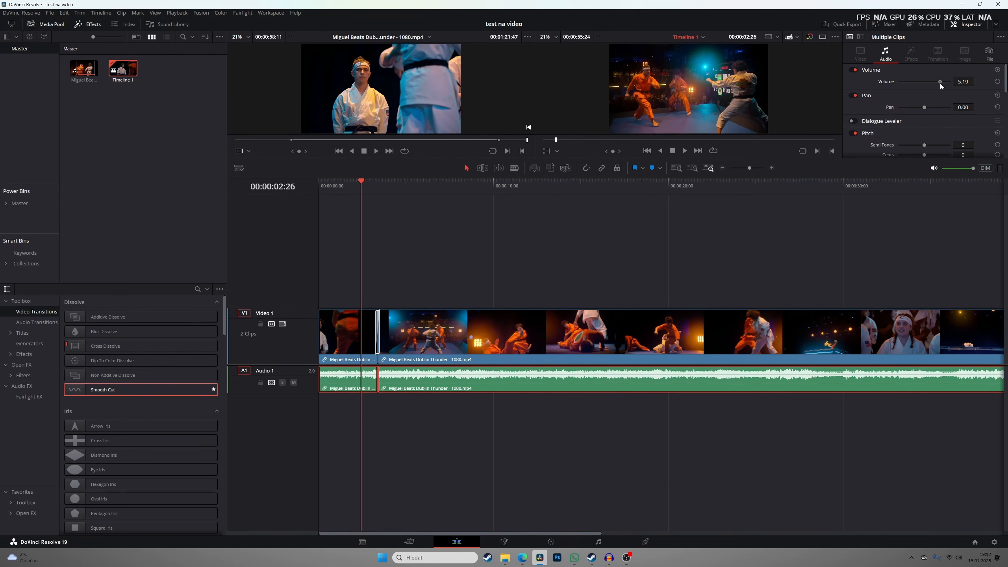
pyautogui.click(620, 228)
pyautogui.press('space')
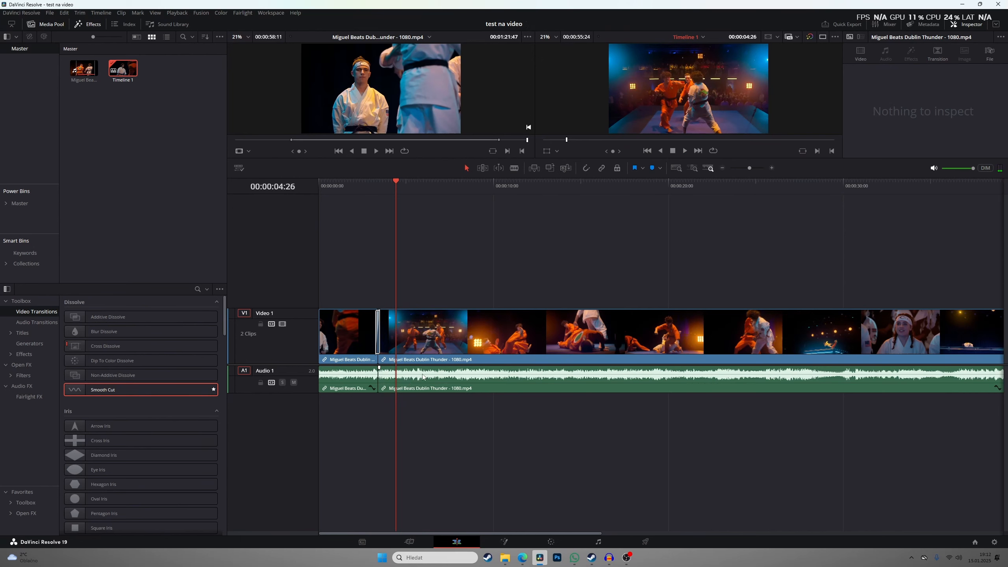
pyautogui.hotkey('ctrl', 'z')
# Raise the volume line of the second and first audio clips on the timeline, play the result, and save the project
pyautogui.moveTo(419, 372)
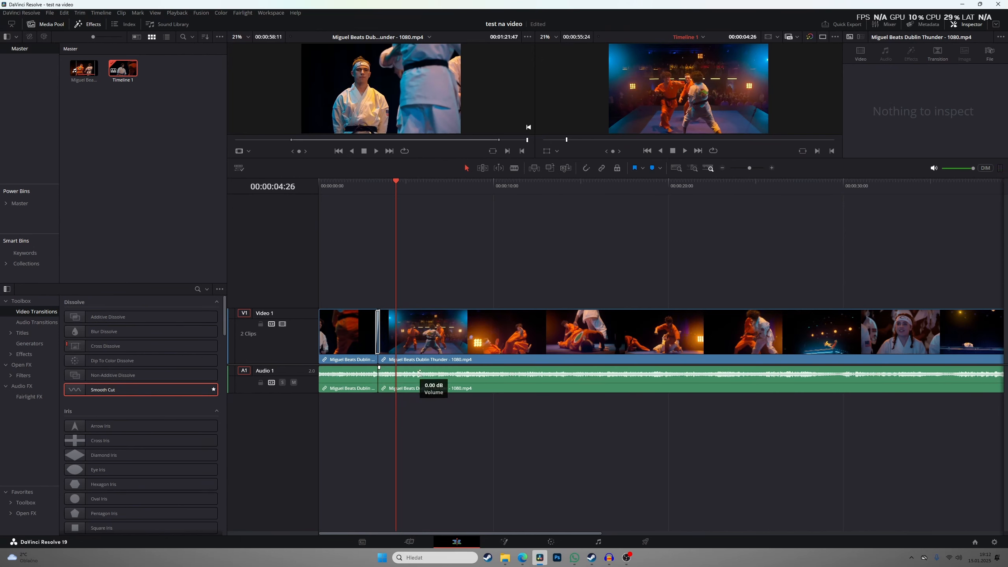
pyautogui.moveTo(419, 373); pyautogui.dragTo(421, 371)
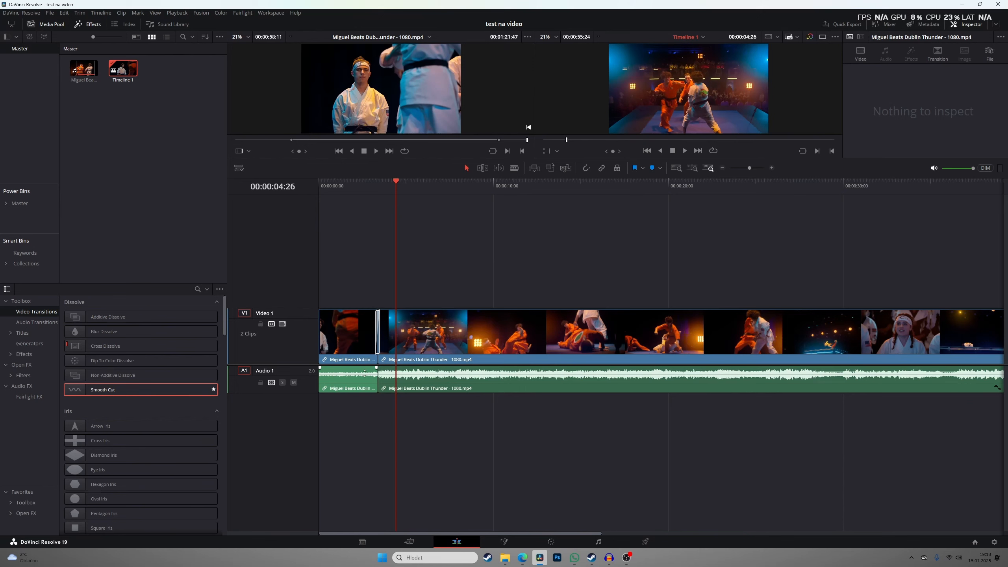
pyautogui.moveTo(365, 373); pyautogui.dragTo(365, 373)
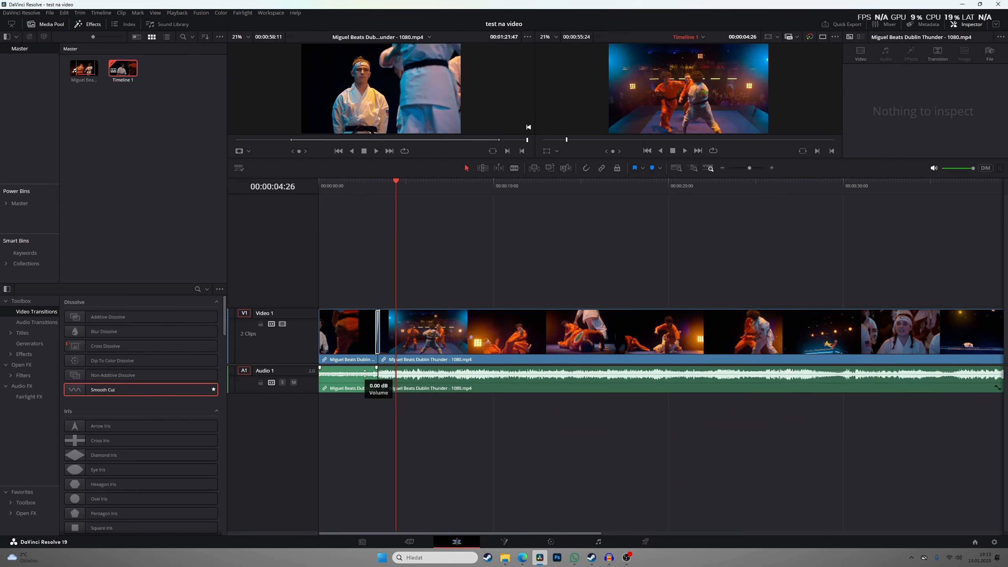
pyautogui.press('space')
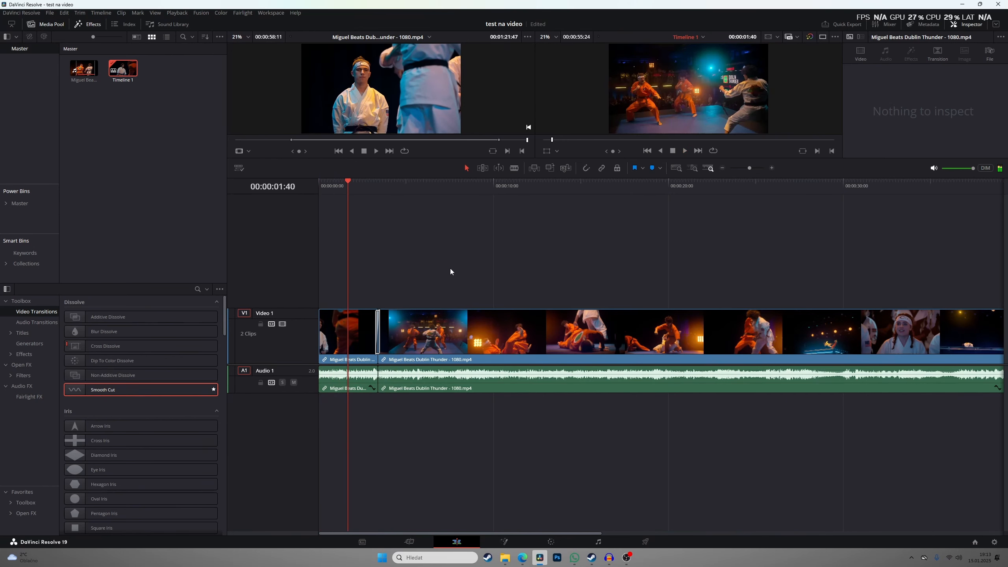
pyautogui.hotkey('ctrl', 's')
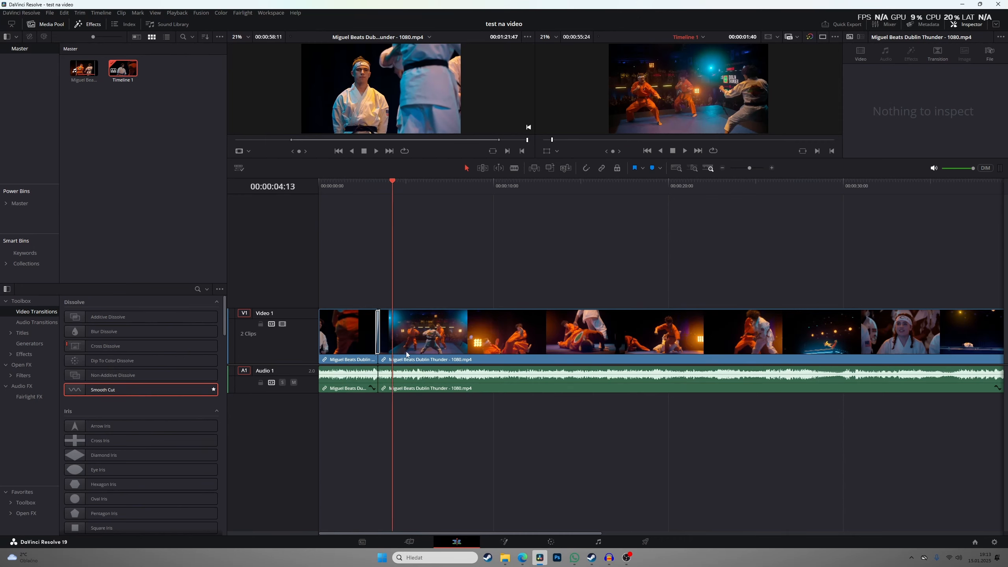
# Return the playhead to the timeline start and examine the edit at closer, wider and full-extent zoom levels
pyautogui.press('Home')
pyautogui.scroll(-2, 406, 237)
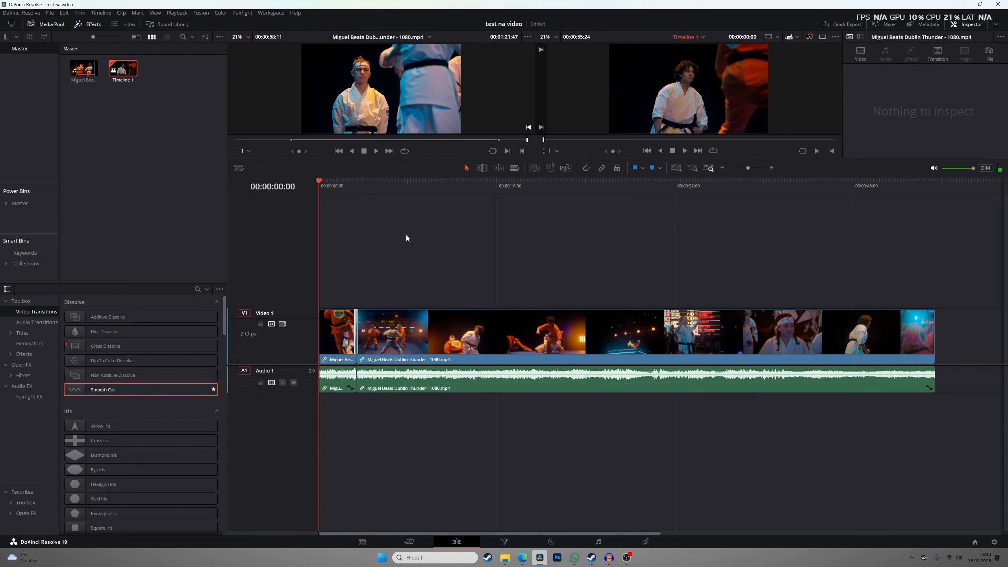
pyautogui.scroll(4, 517, 289)
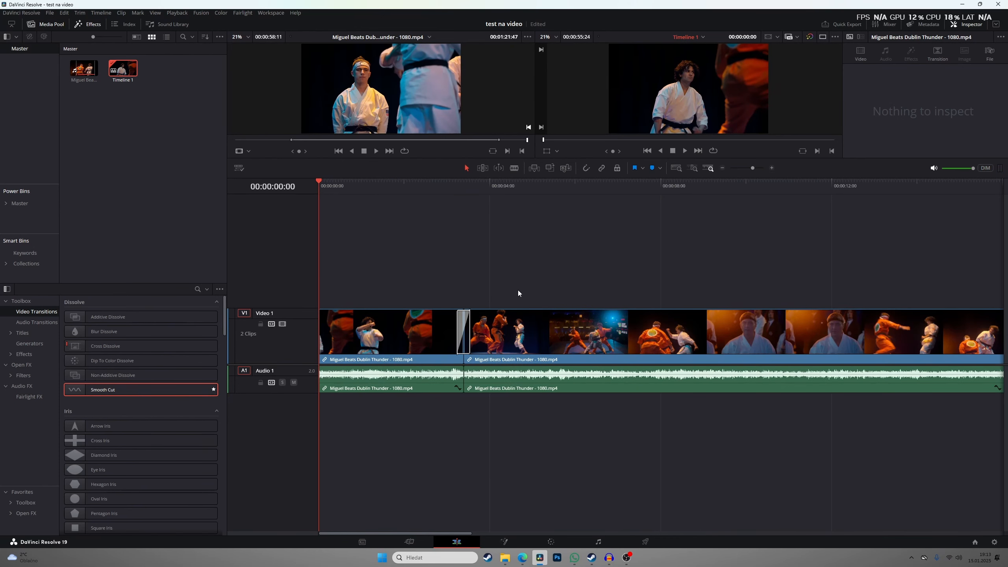
pyautogui.hotkey('shift', 'z')
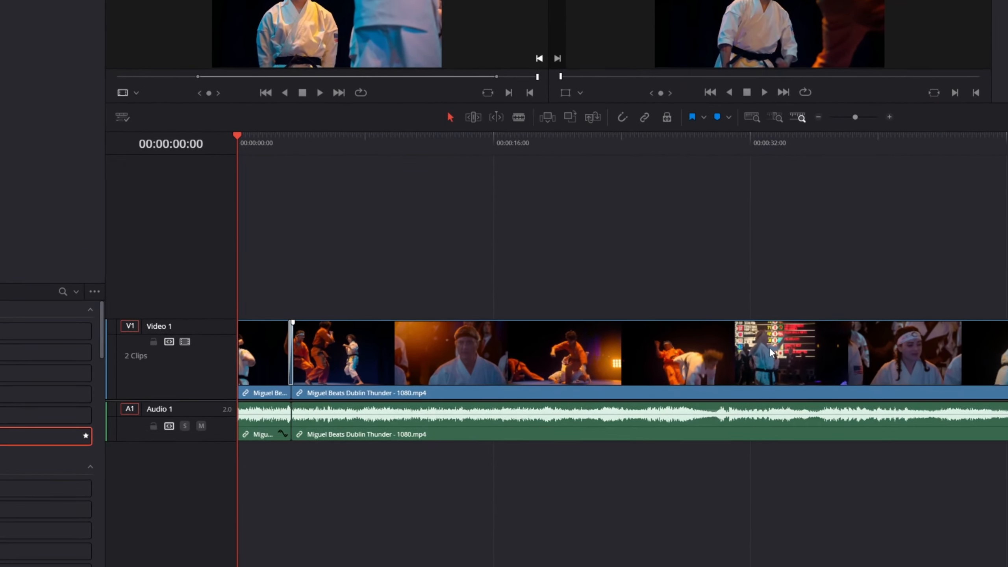
pyautogui.scroll(4, 687, 328)
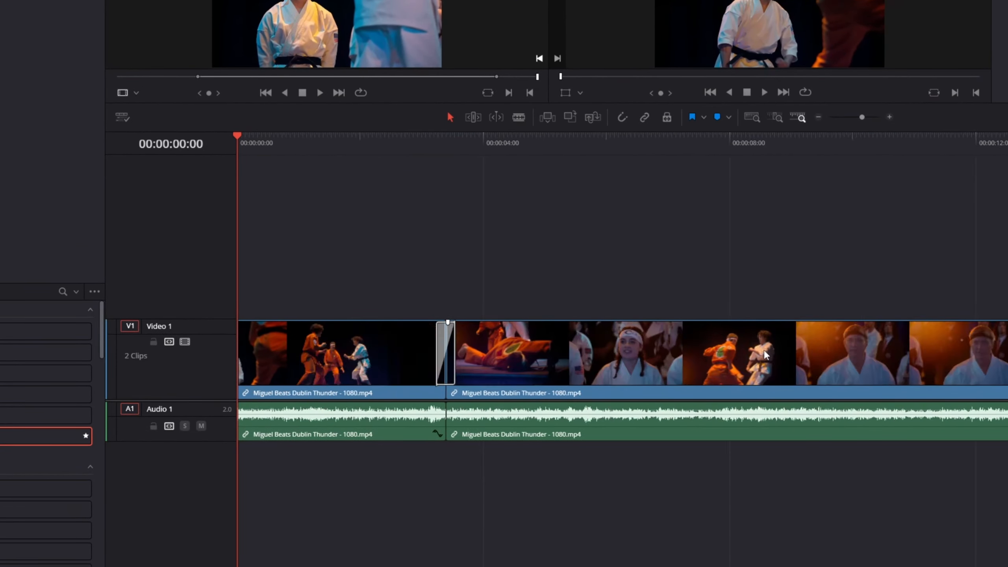
pyautogui.scroll(-5, 766, 355)
pyautogui.scroll(3, 782, 384)
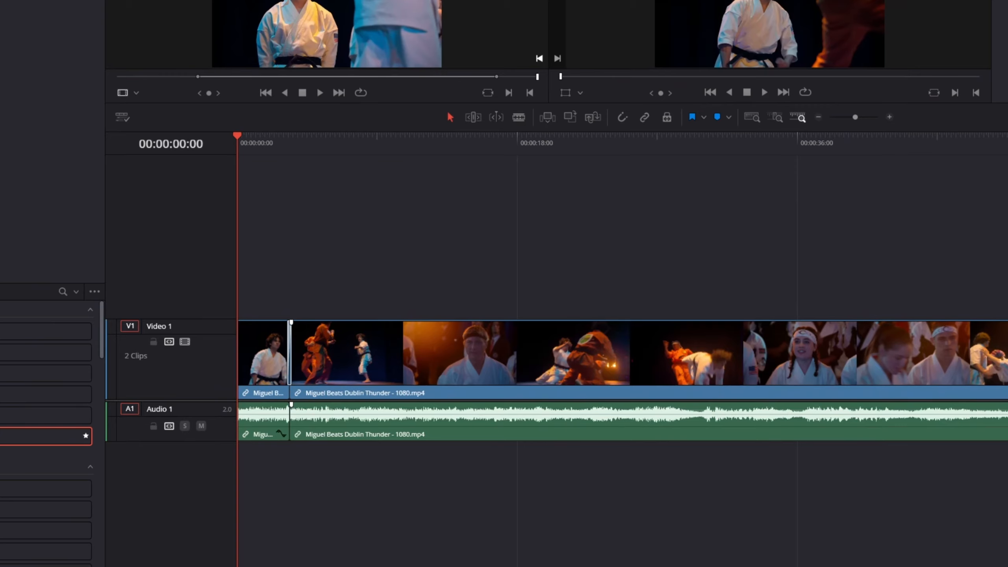
pyautogui.click(817, 117)
pyautogui.click(890, 117)
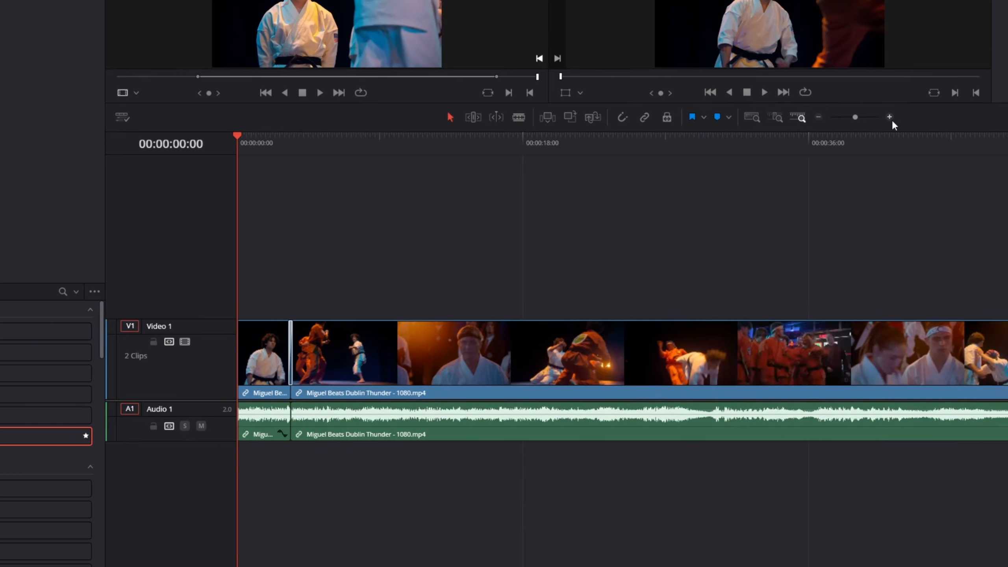
pyautogui.scroll(1, 789, 335)
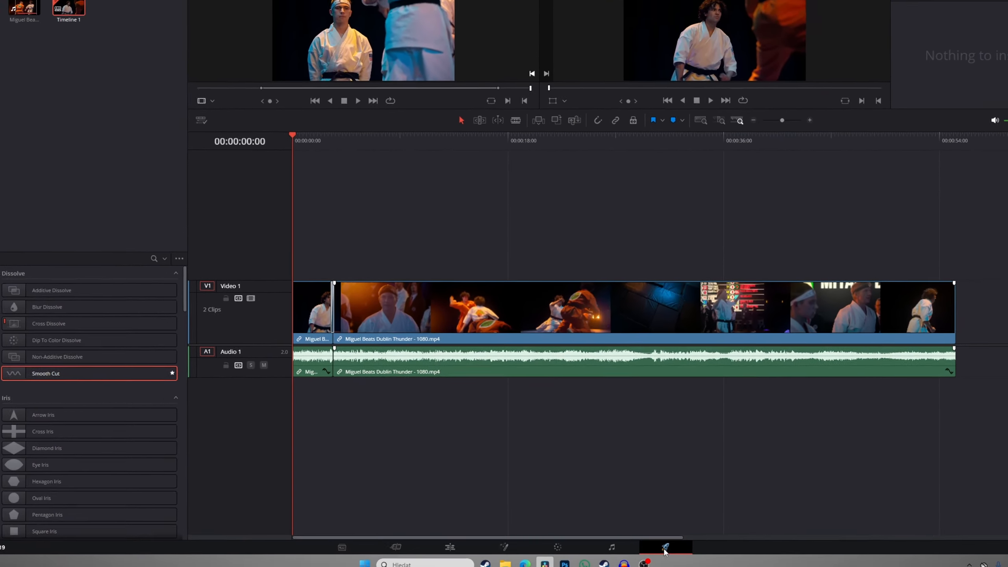
# Switch to the Deliver page, enter test as the render file name, and start browsing for the output location
pyautogui.click(673, 552)
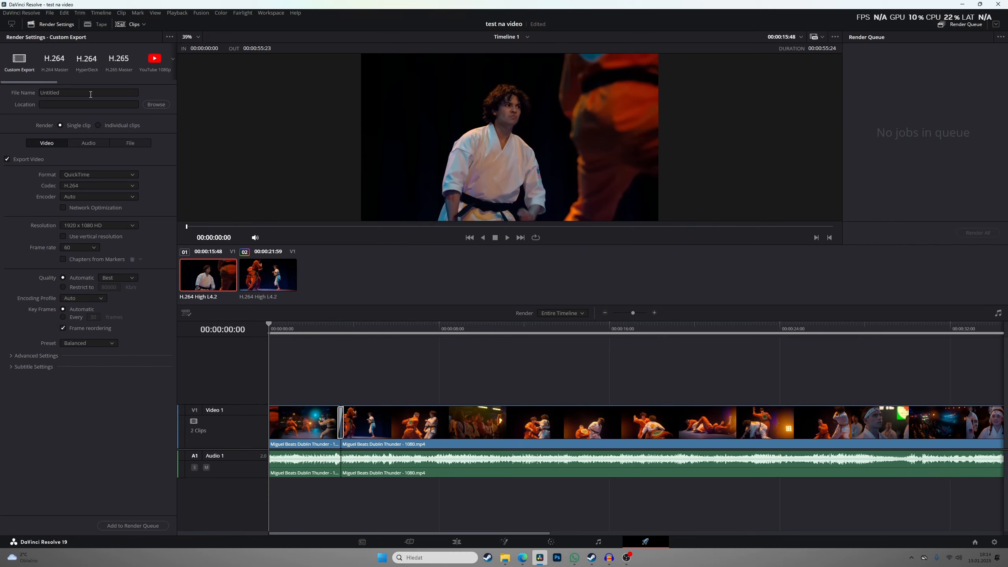
pyautogui.moveTo(91, 95); pyautogui.dragTo(42, 84)
pyautogui.press('BackSpace')
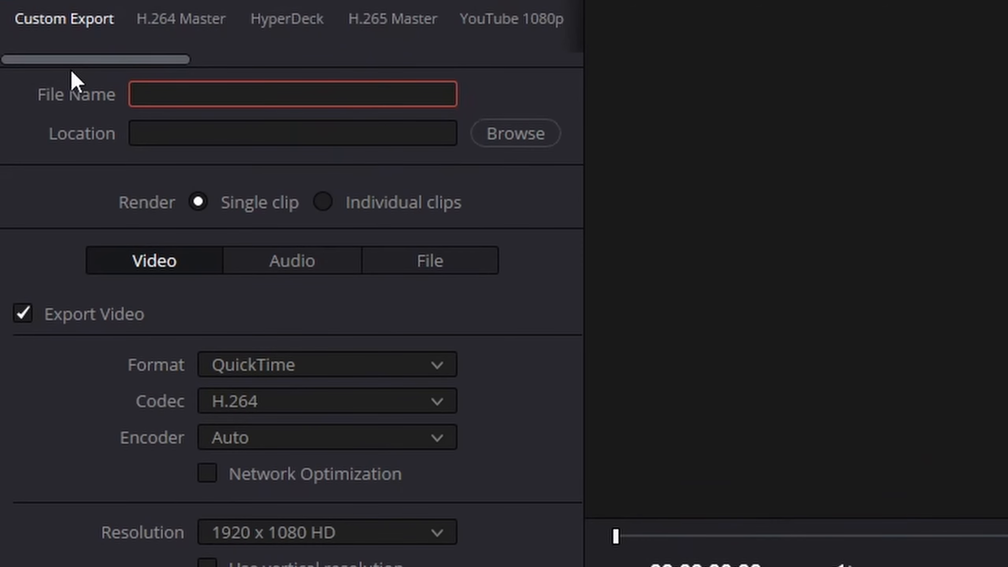
pyautogui.write('test')
pyautogui.click(501, 136)
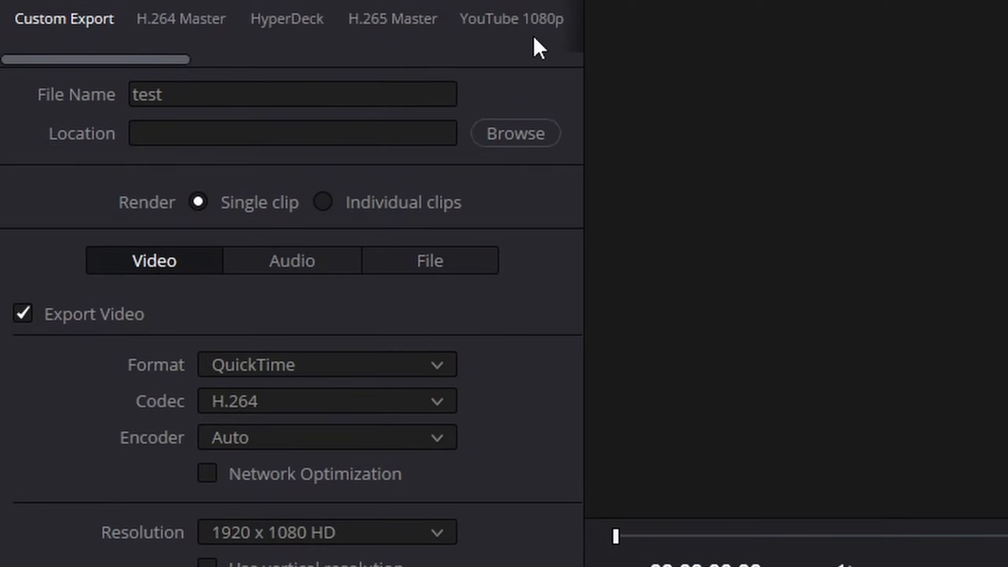
# Apply the YouTube 1080p render preset, return to Custom Export, and choose MP4 as the format
pyautogui.click(542, 14)
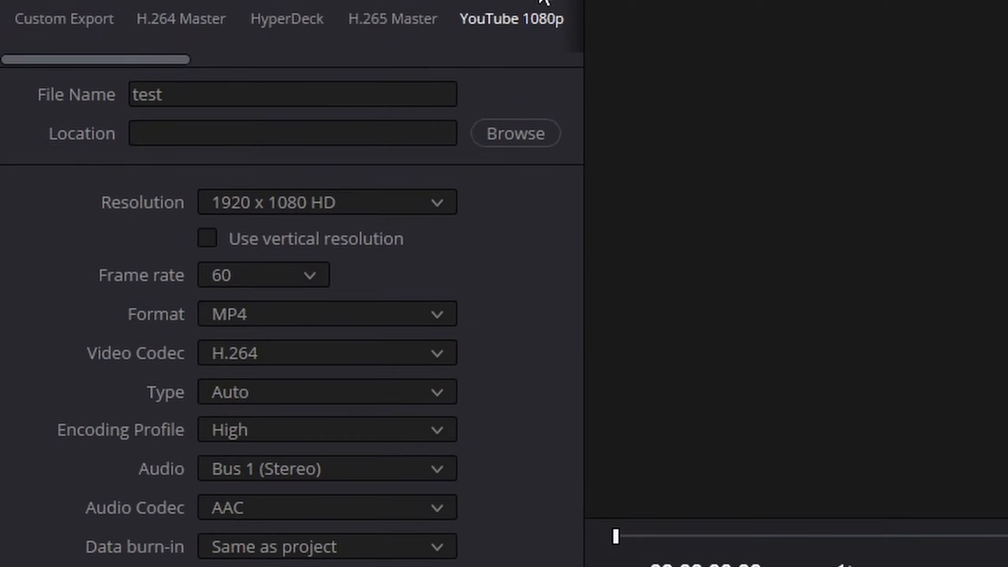
pyautogui.click(69, 3)
pyautogui.click(265, 365)
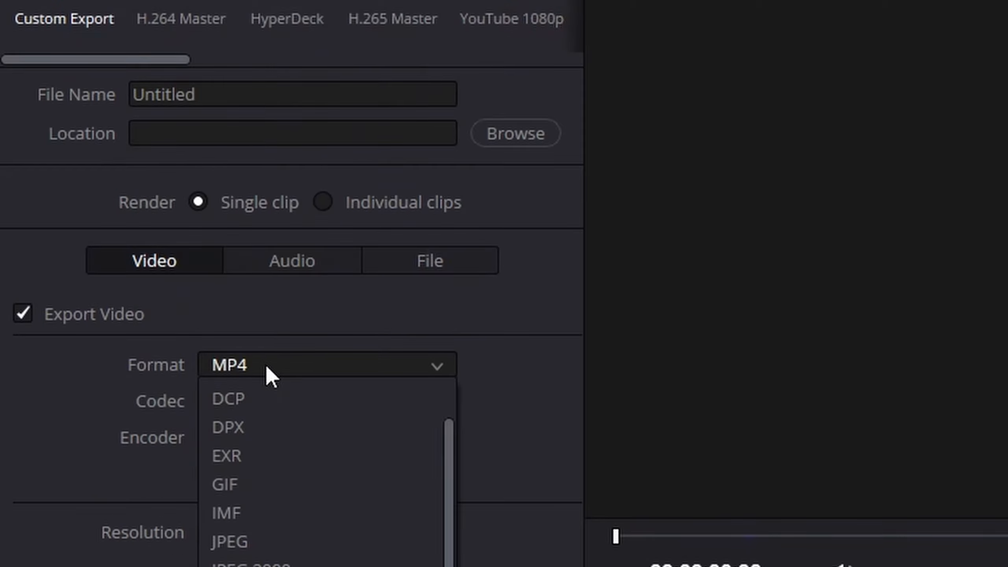
pyautogui.scroll(-3, 326, 457)
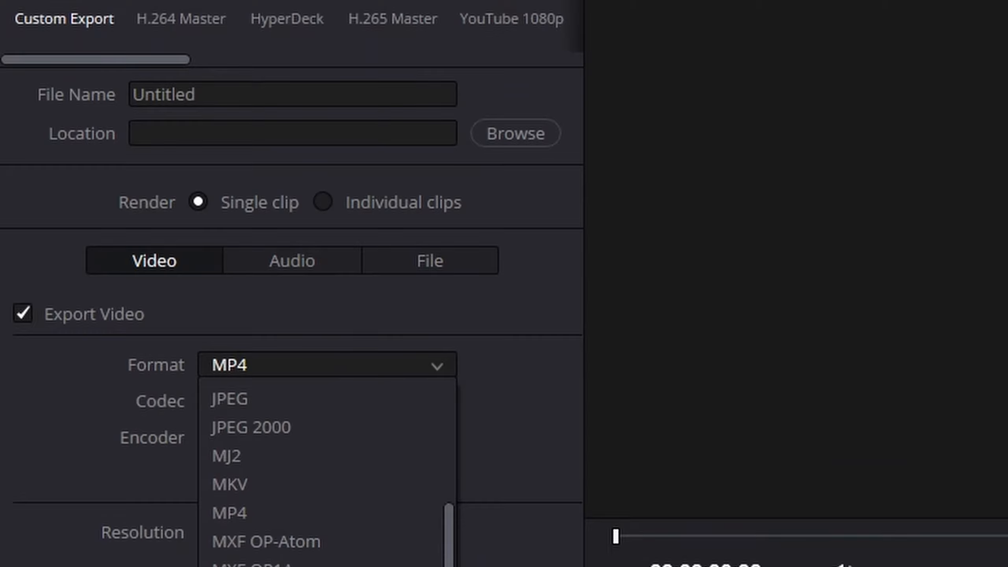
pyautogui.click(286, 513)
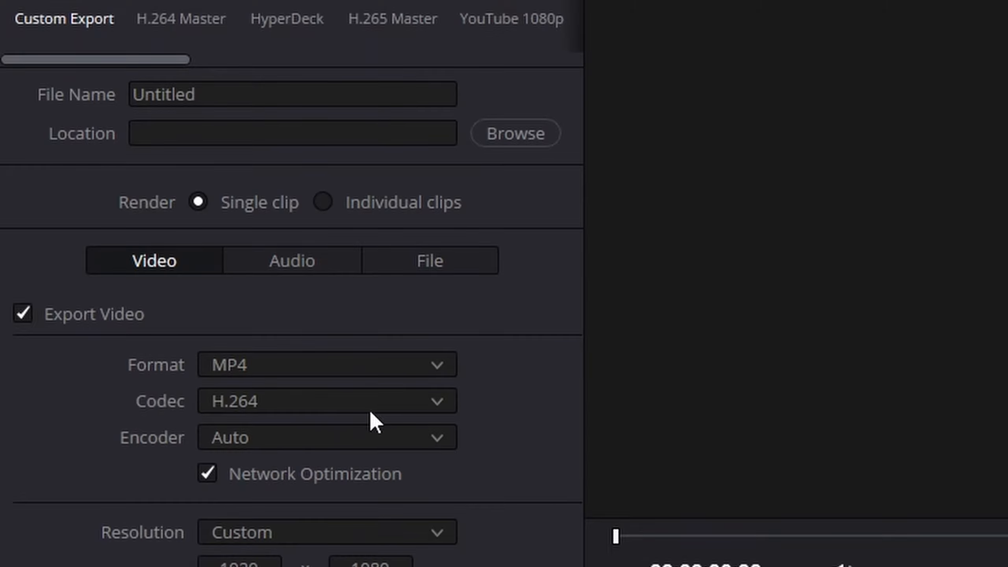
# Choose the H.264 codec for the export and set the encoding preset to Quality
pyautogui.click(340, 399)
pyautogui.click(329, 436)
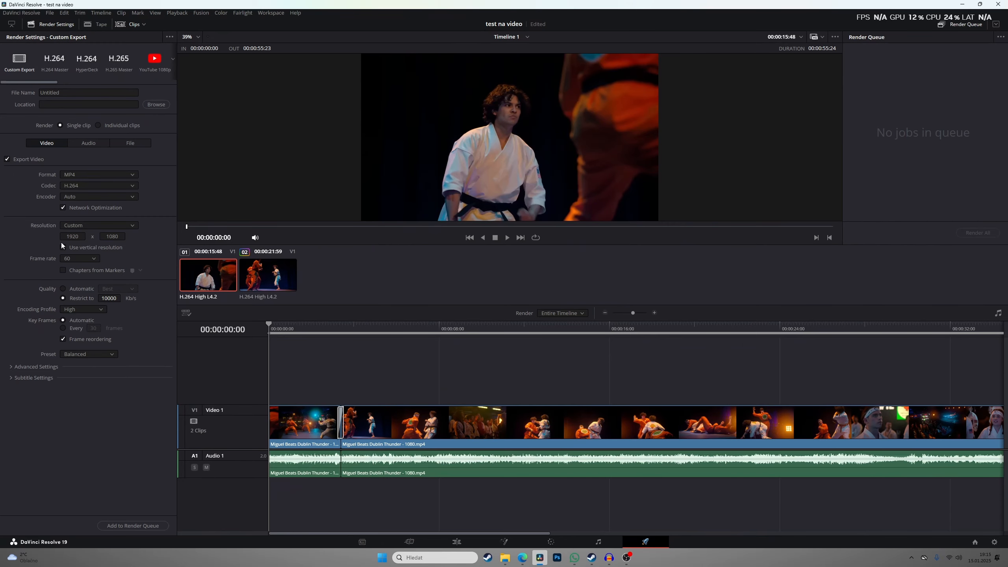
pyautogui.click(93, 353)
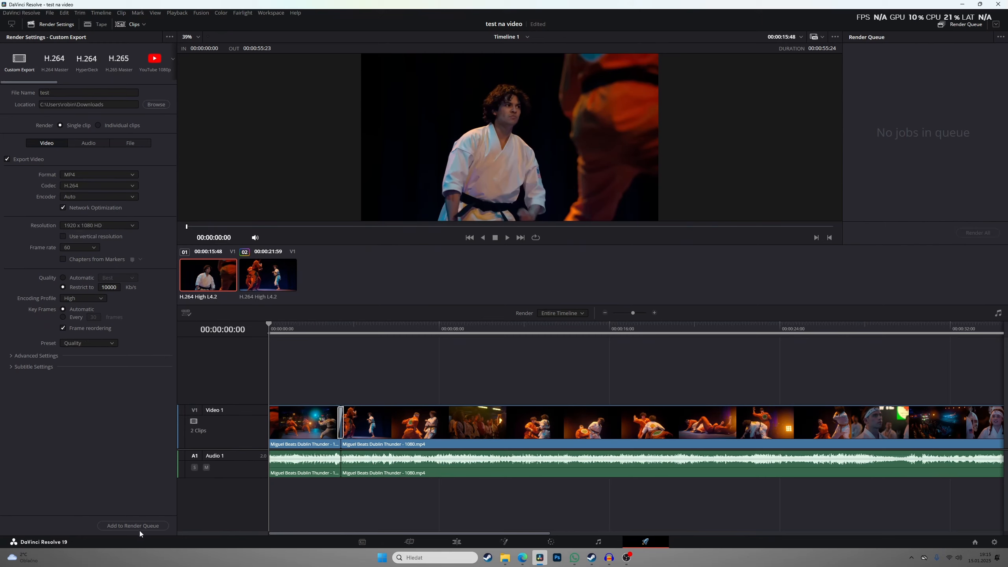
# Add the timeline to the render queue and render all queued jobs
pyautogui.click(137, 527)
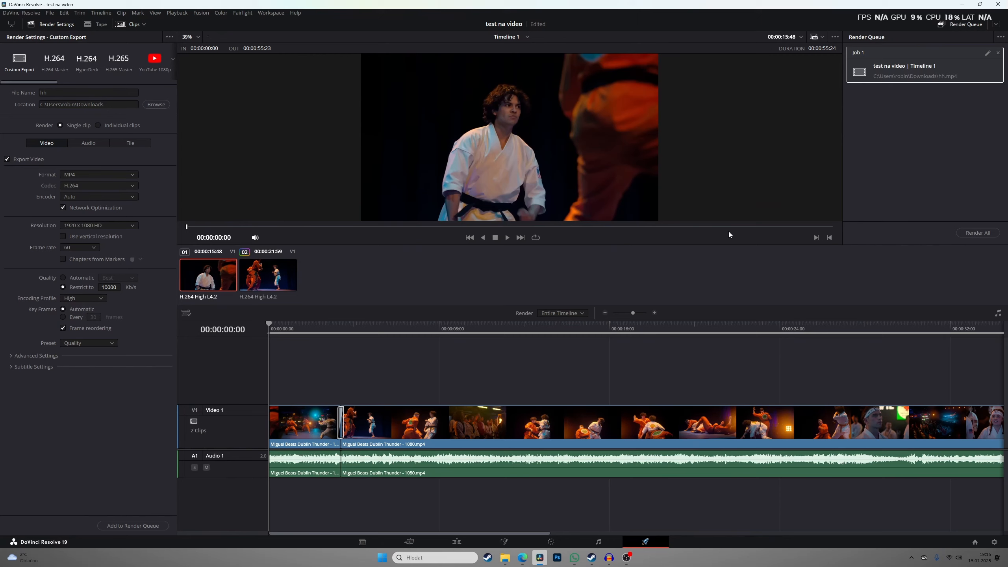
pyautogui.click(979, 233)
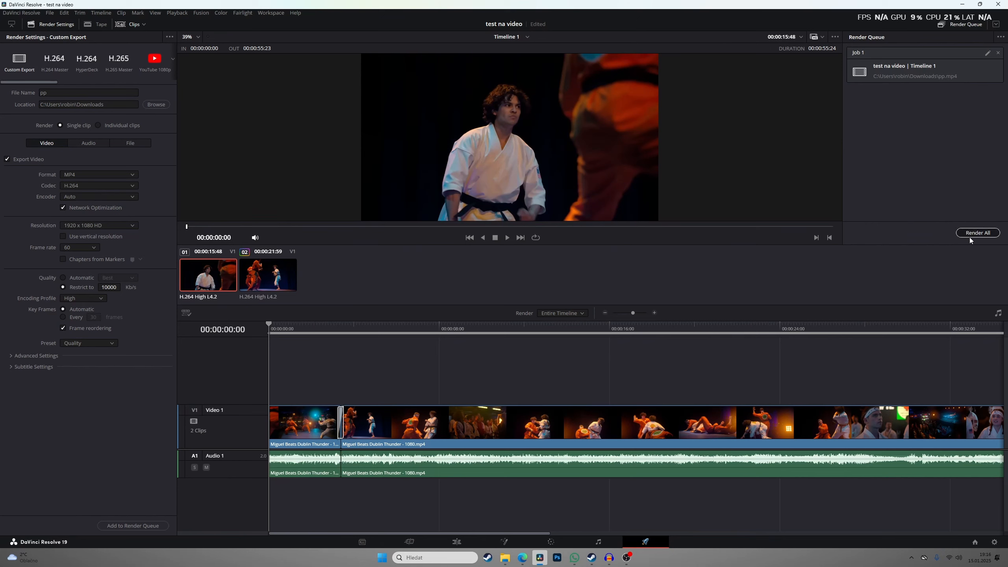
pyautogui.click(970, 234)
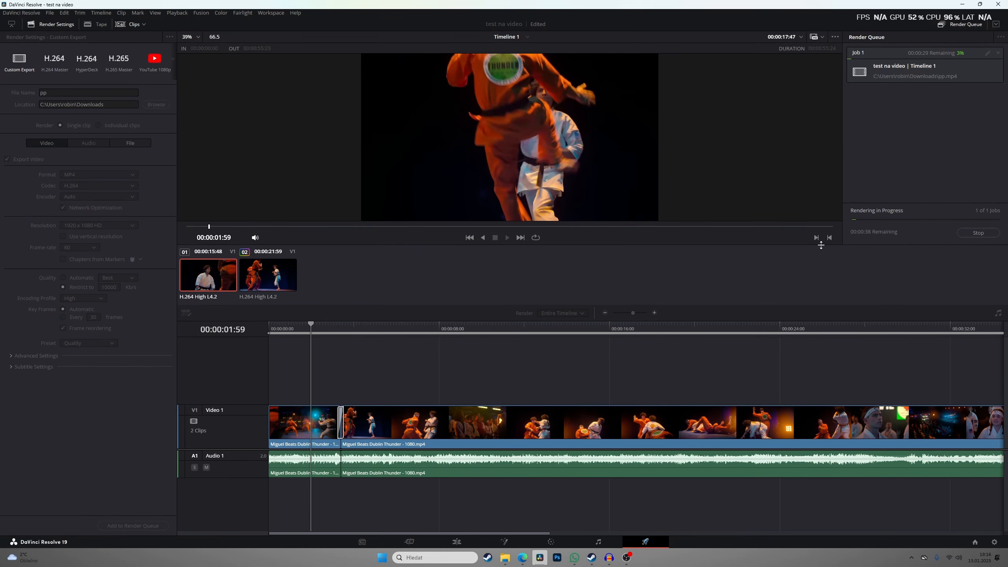